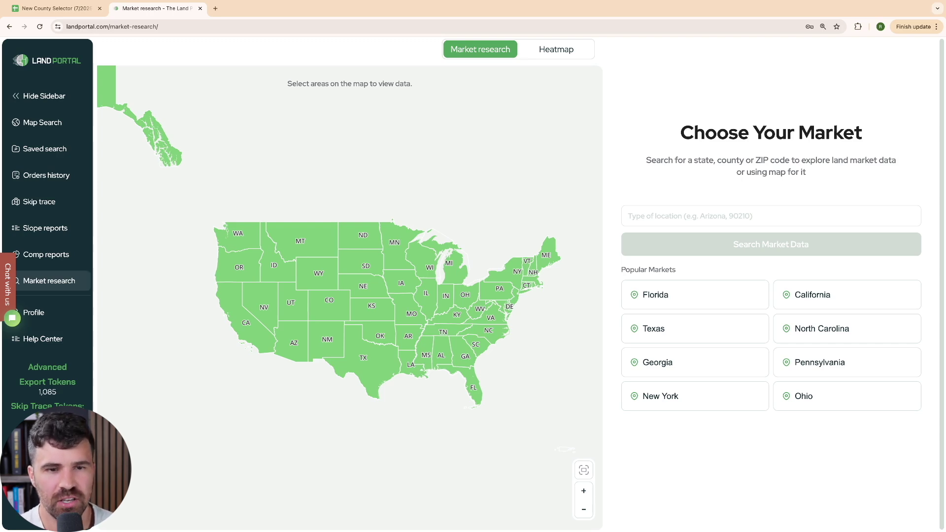
- Select Georgia on the market research map and enter Atlanta GA in row 2 of the New County Selector spreadsheet
click(465, 354)
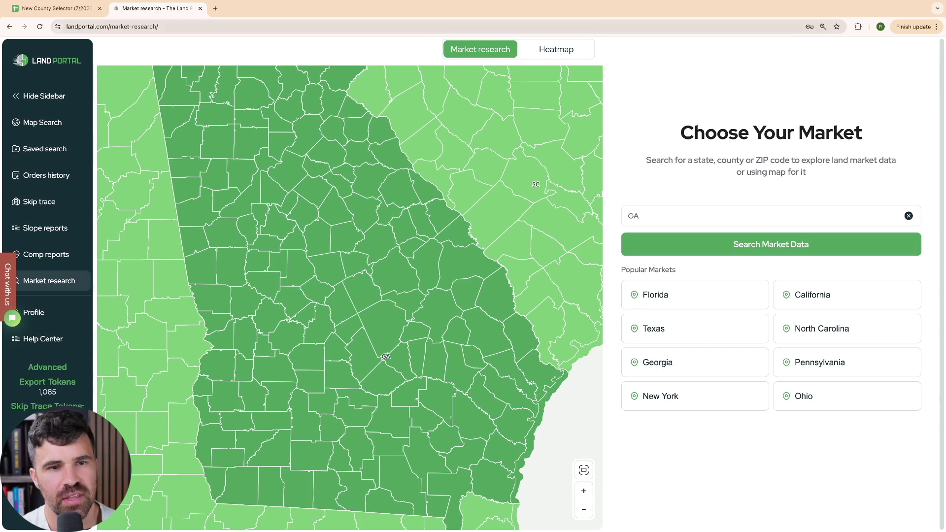
click(55, 9)
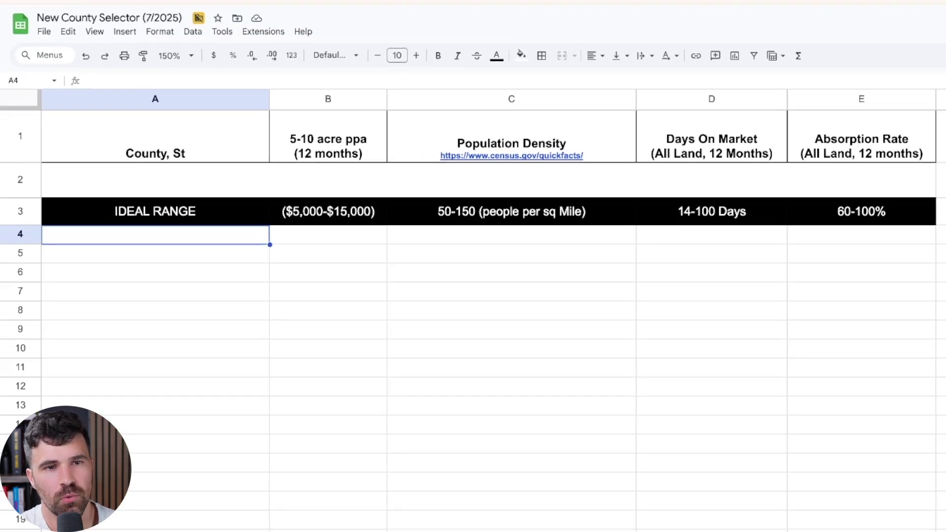
click(344, 180)
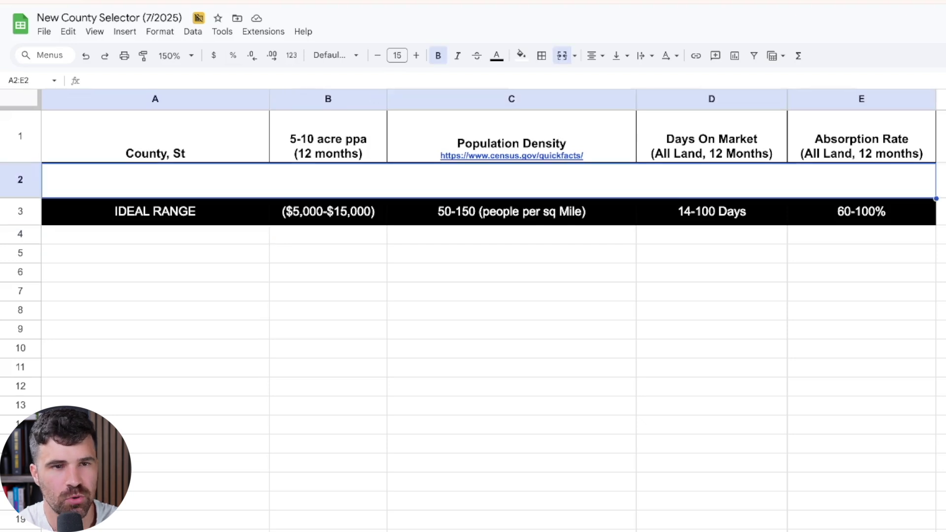
text(Atlanta GA)
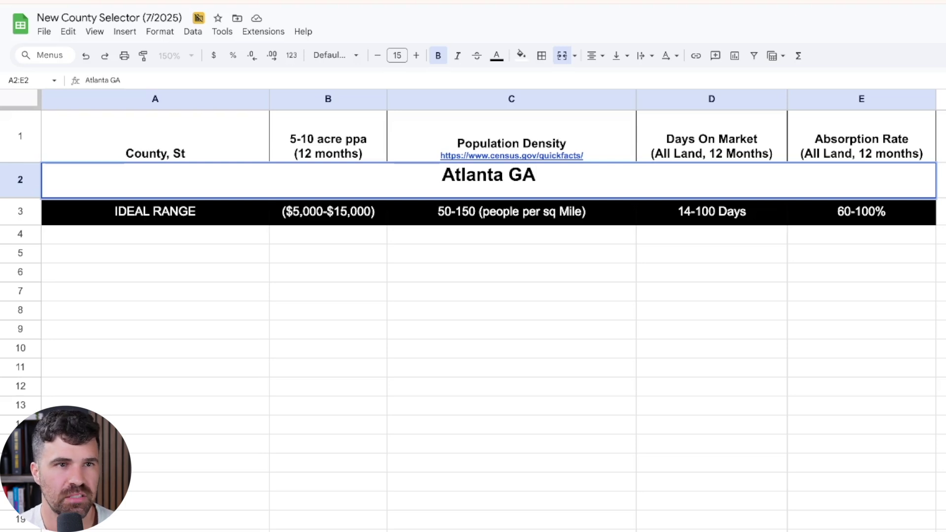
click(512, 292)
mouse_move(512, 155)
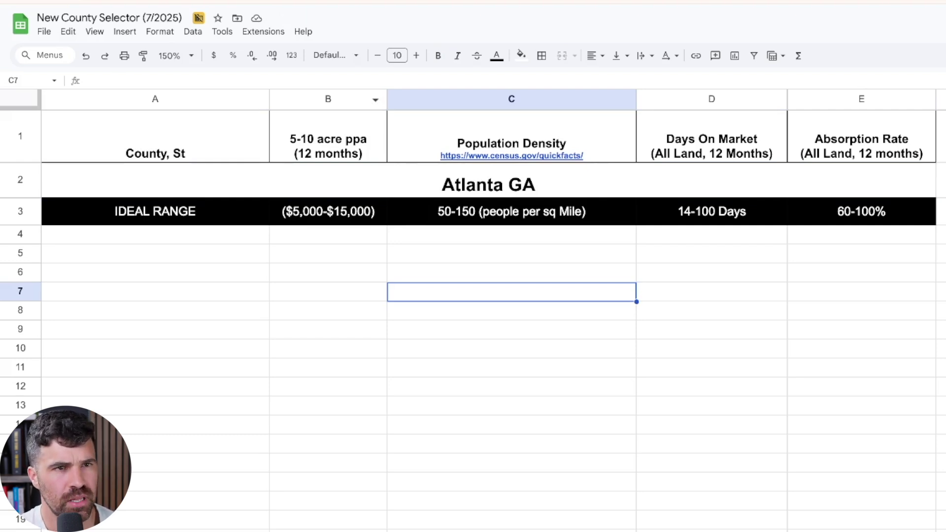
- Switch to Land Portal and open the Heatmap view in place of the market research map
click(157, 9)
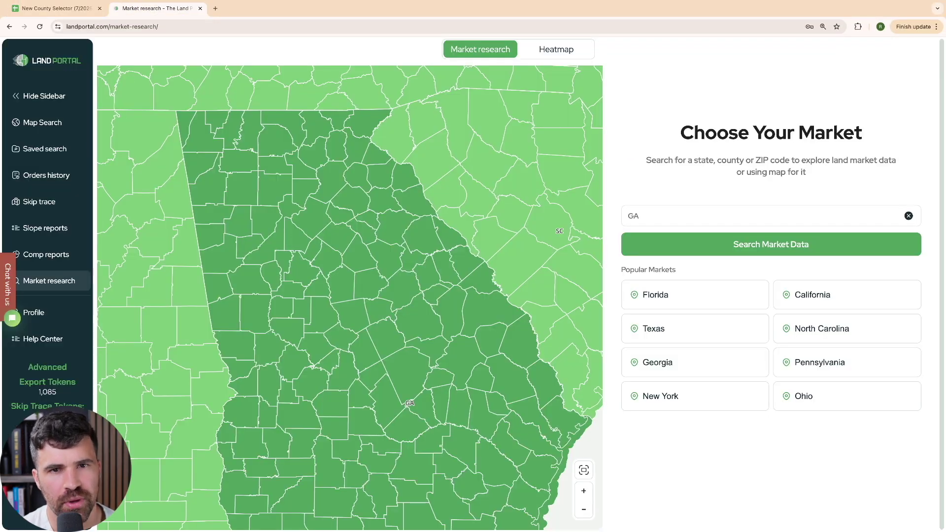
click(556, 49)
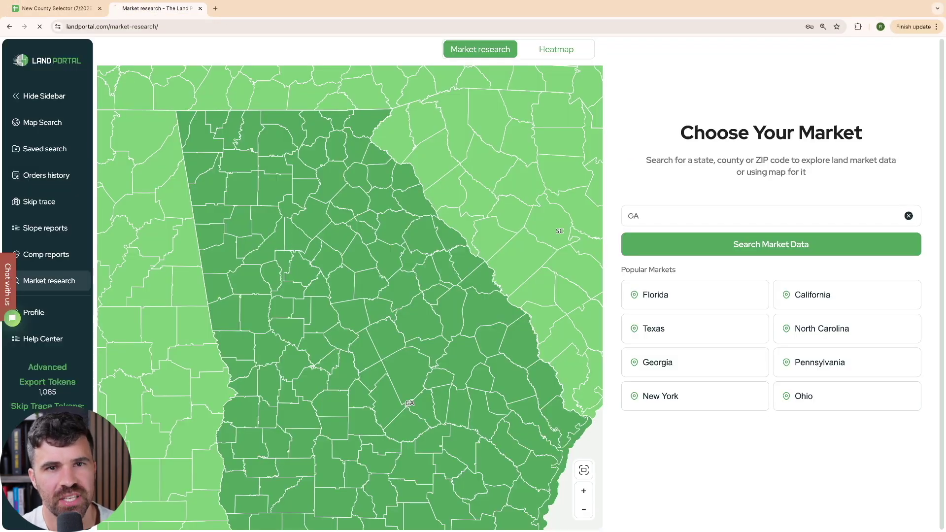
- Review the ideal range row and the column headings from county to absorption rate in the New County Selector spreadsheet
click(58, 9)
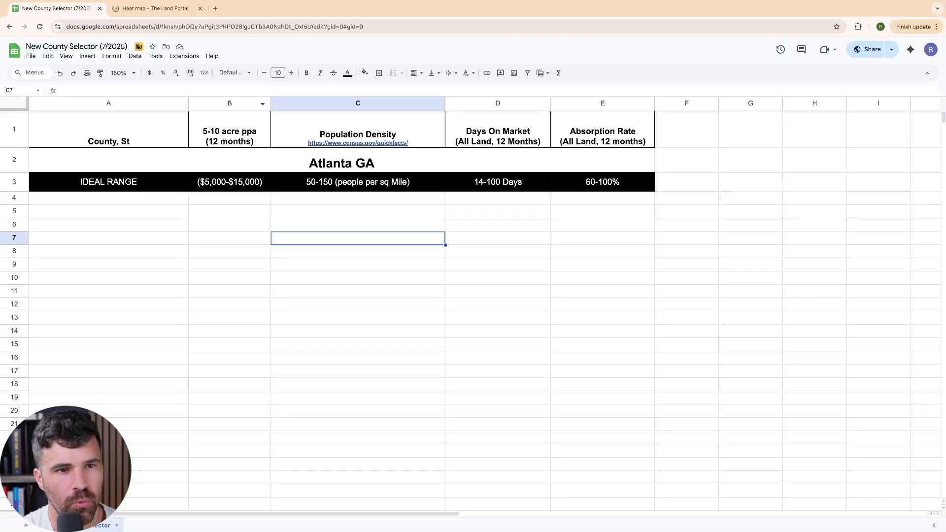
drag(144, 204, 659, 204)
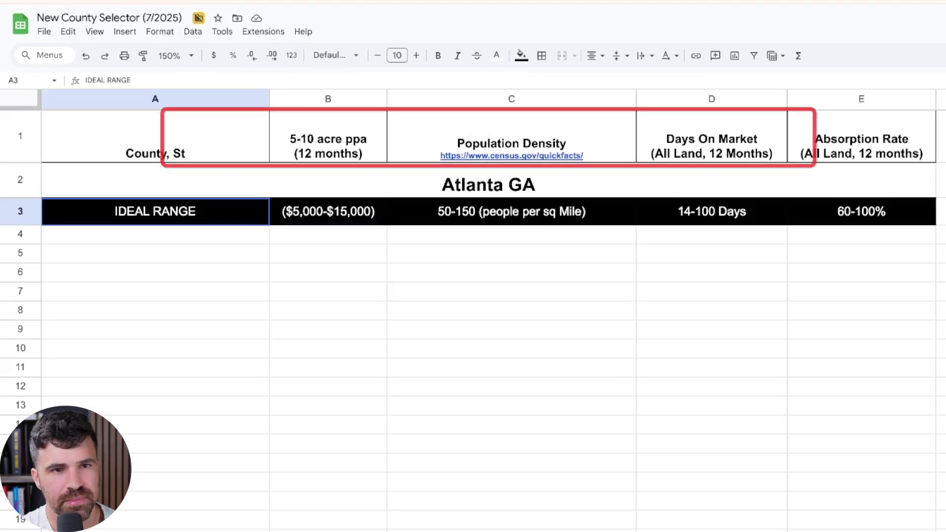
drag(155, 137, 838, 137)
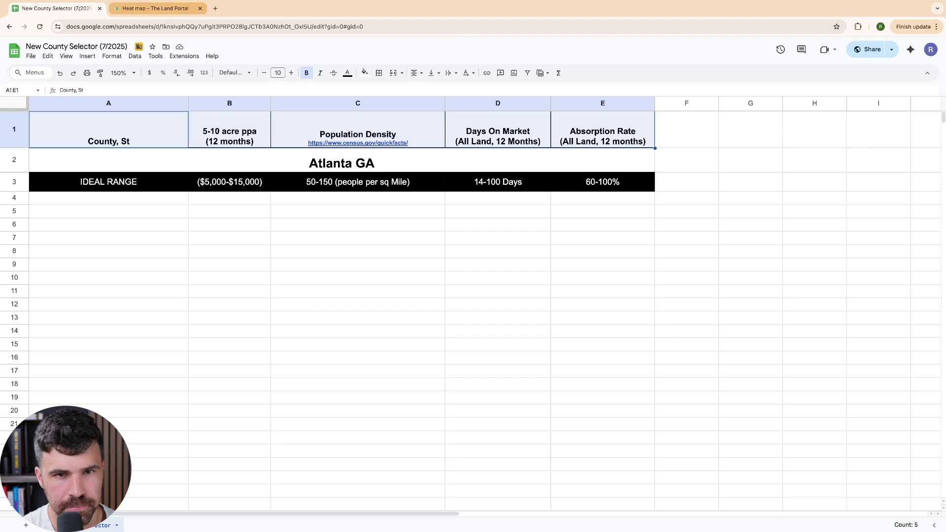
- Return to the Land Portal heatmap and set its time frame to 12 months
click(155, 9)
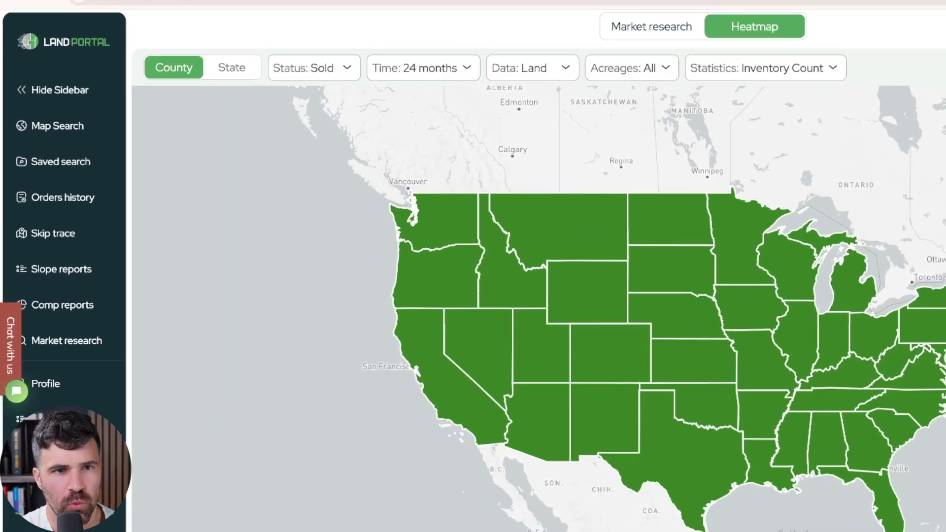
click(312, 80)
click(419, 165)
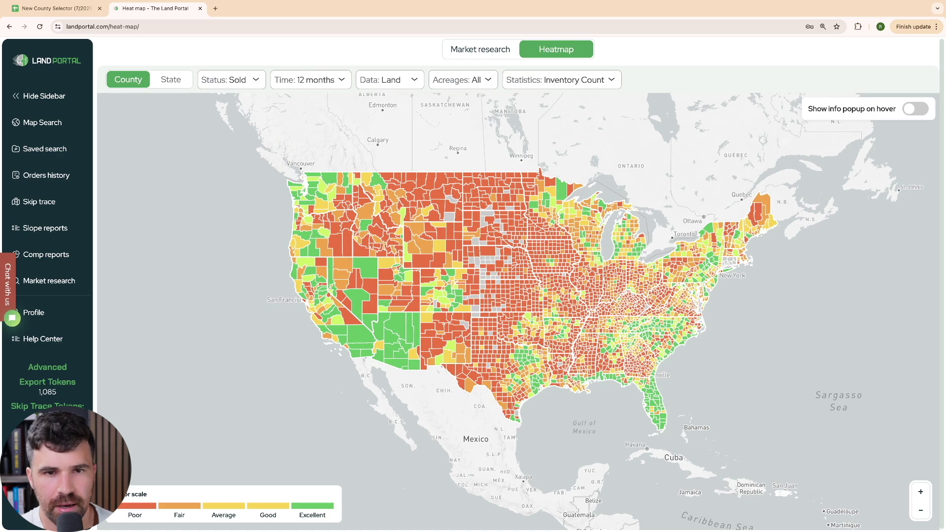
- Examine the sold land data of Georgia counties around Atlanta on the heatmap, including Monroe County
scroll(641, 376, up, 5)
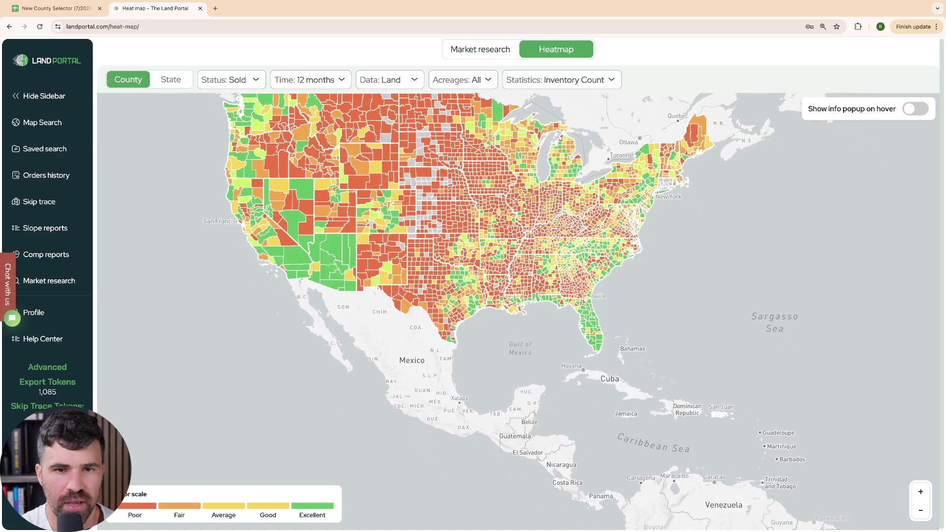
scroll(540, 285, up, 2)
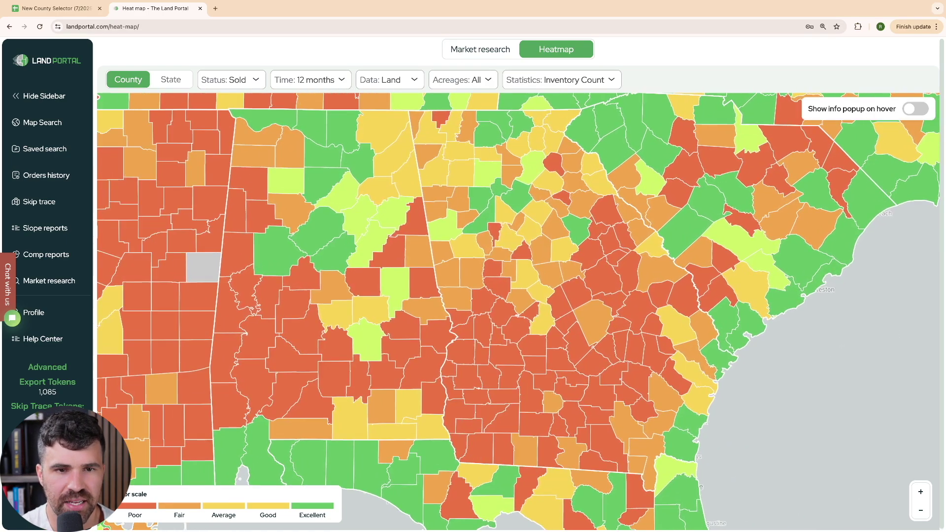
drag(537, 276, 524, 325)
click(468, 272)
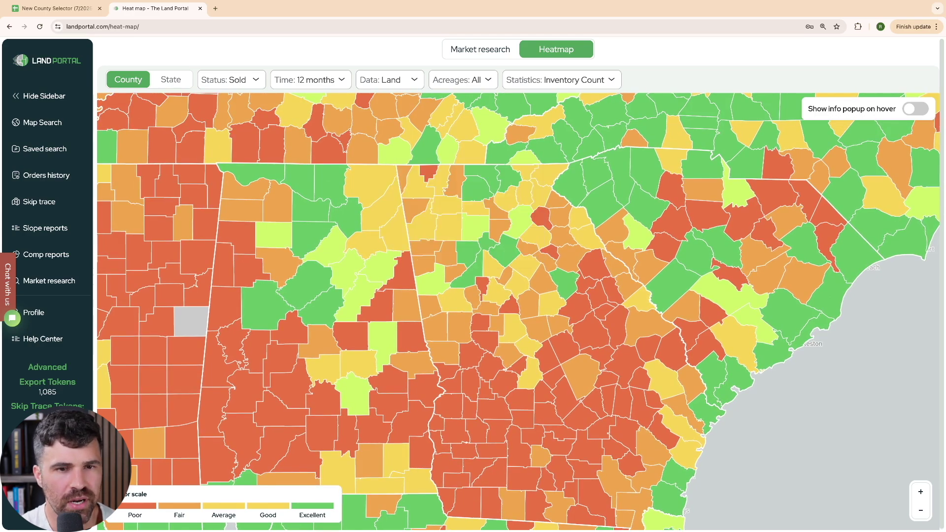
scroll(536, 281, up, 4)
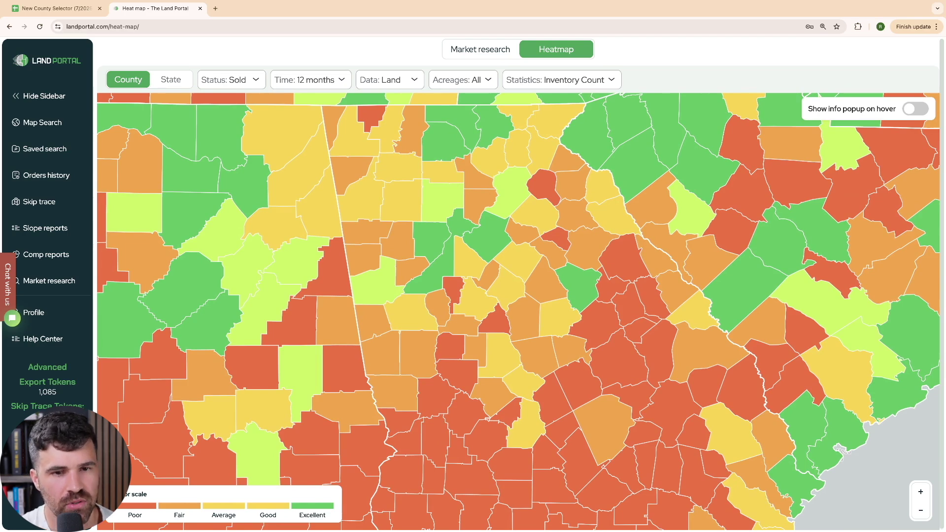
click(460, 324)
click(499, 337)
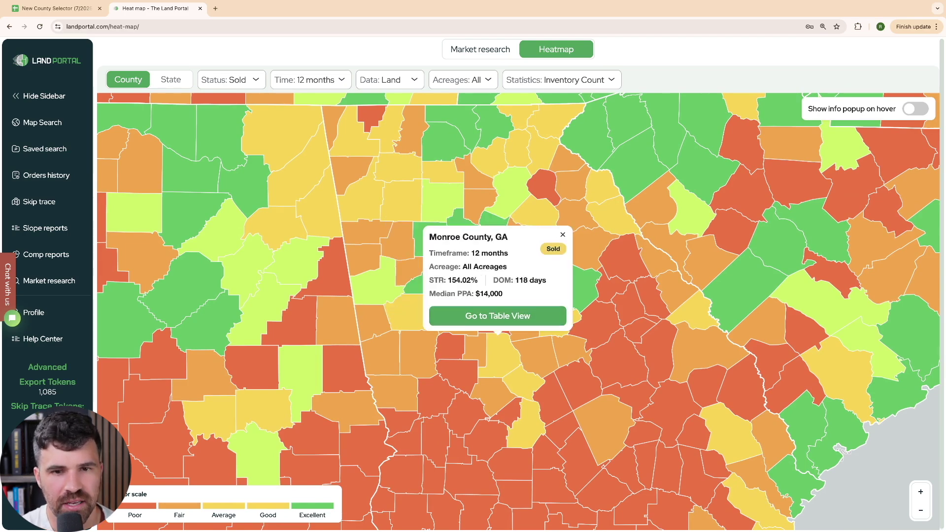
click(562, 234)
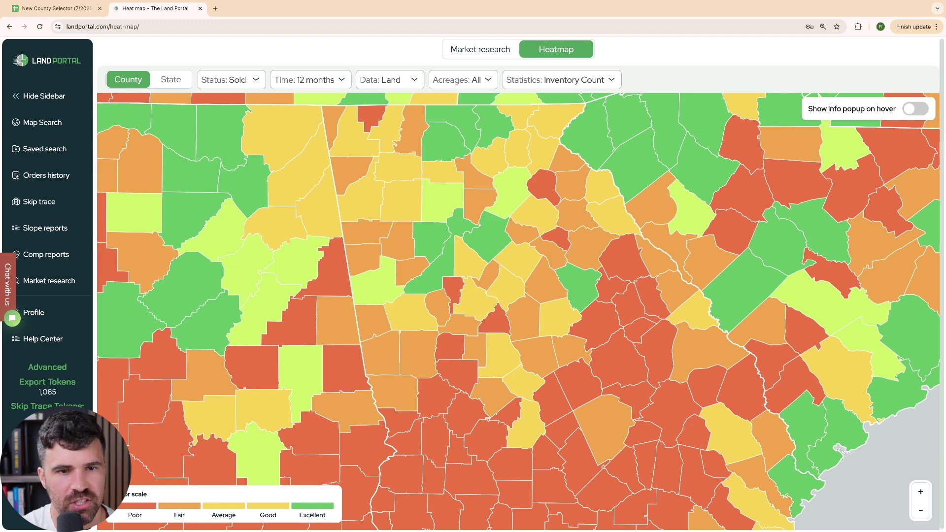
click(467, 322)
click(531, 219)
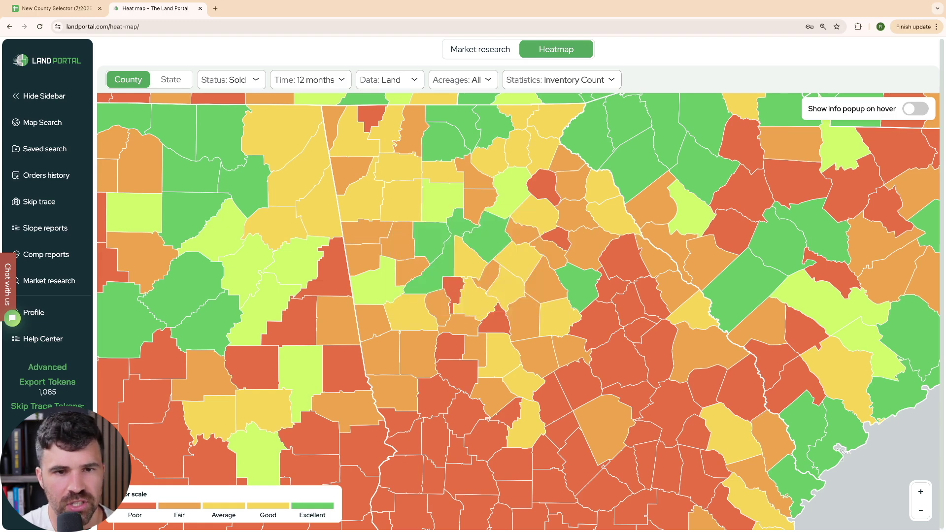
click(478, 295)
key(Escape)
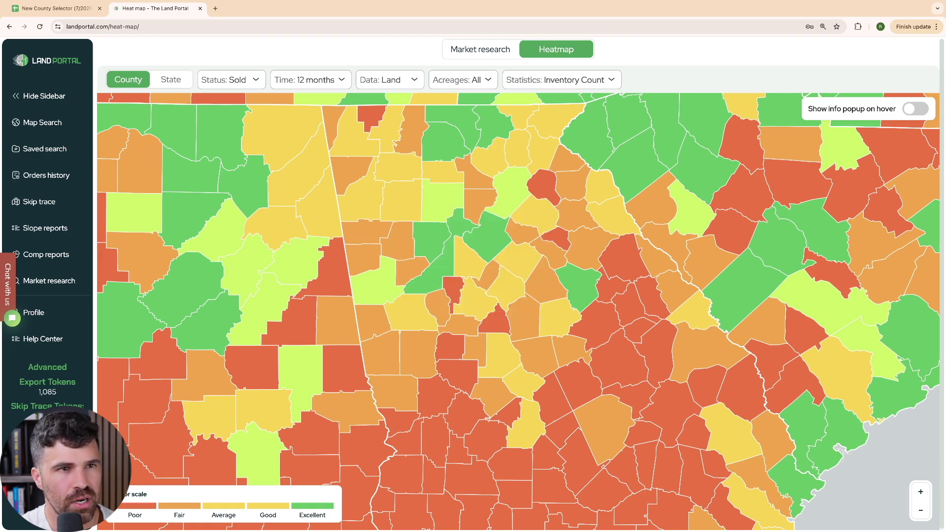
- List Spalding, GA and Henry, GA in cells A4 and A5 of the New County Selector spreadsheet
click(54, 8)
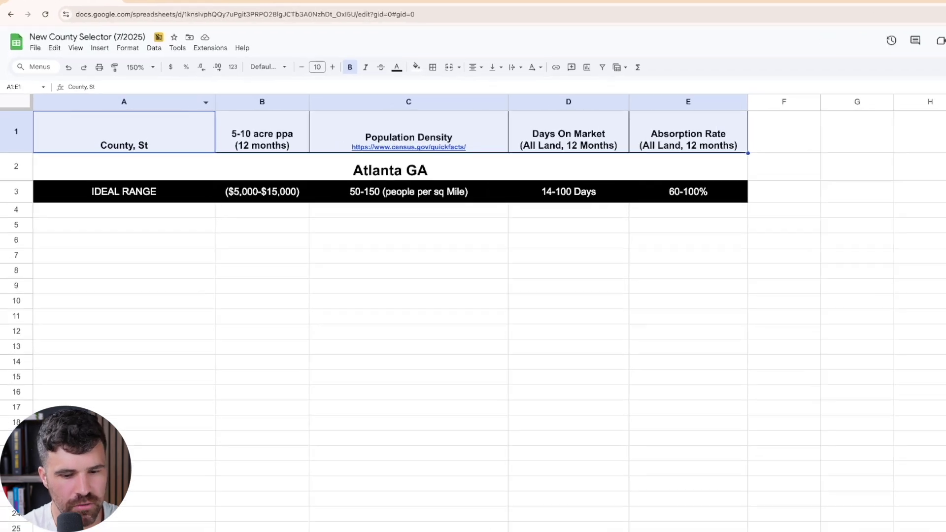
text(Spal)
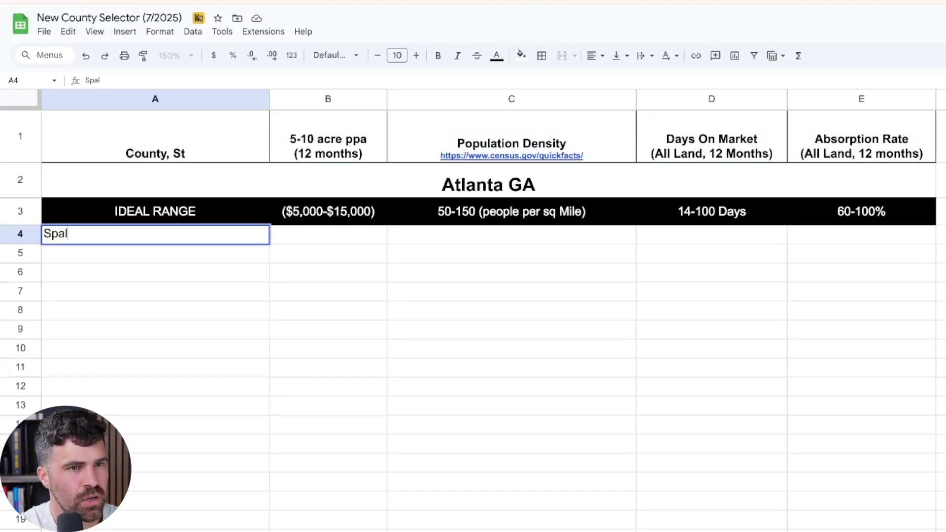
text(ding, GA)
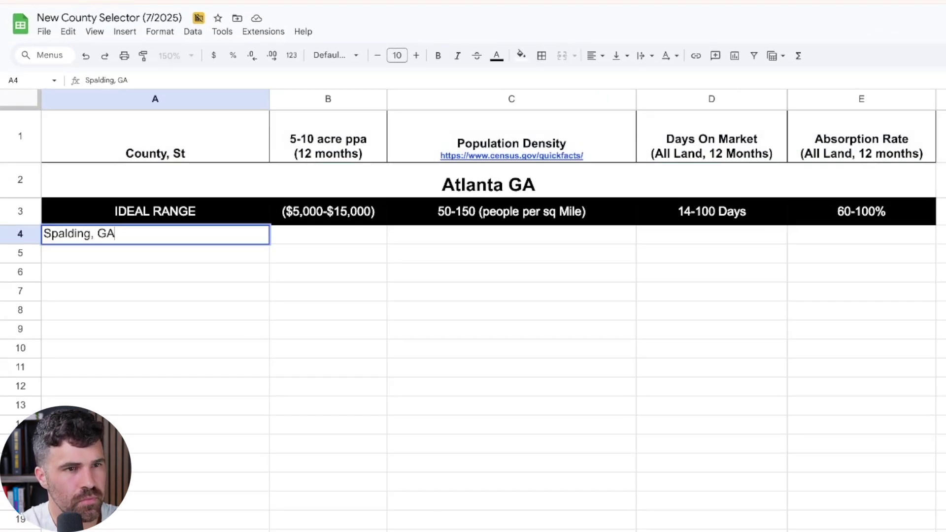
key(Return)
text(Huen)
key(BackSpace)
key(BackSpace)
key(BackSpace)
text(e)
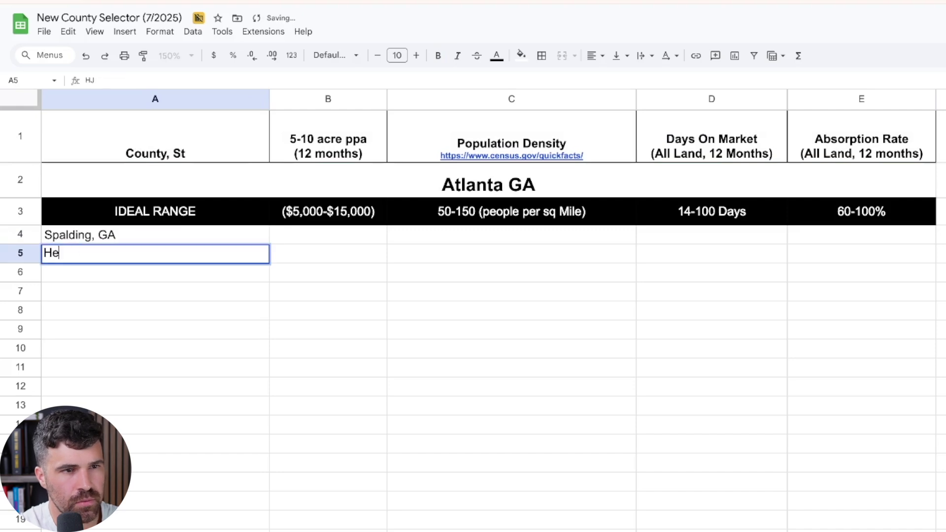
text(nry, GA)
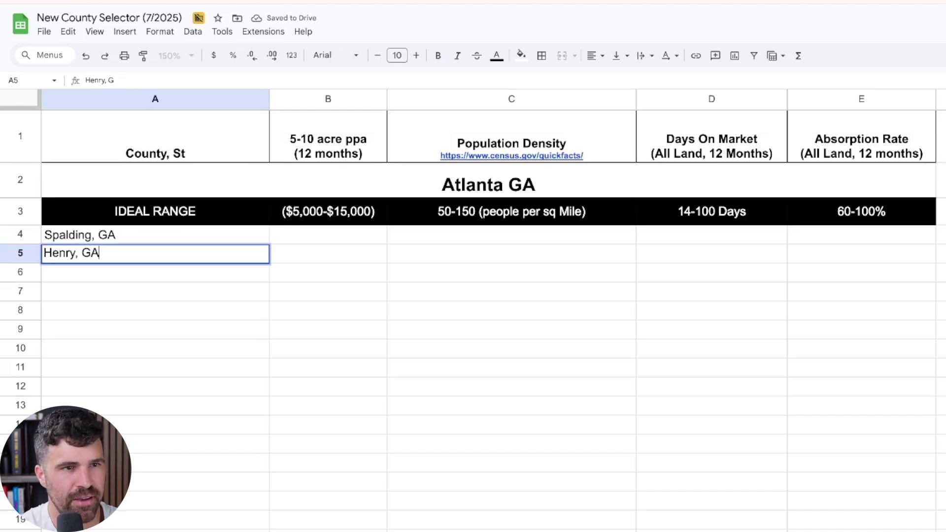
key(Return)
- Check Monroe County on the Land Portal heatmap and enter Monroe, GA in cell A6 of the county spreadsheet
key(ctrl+Tab)
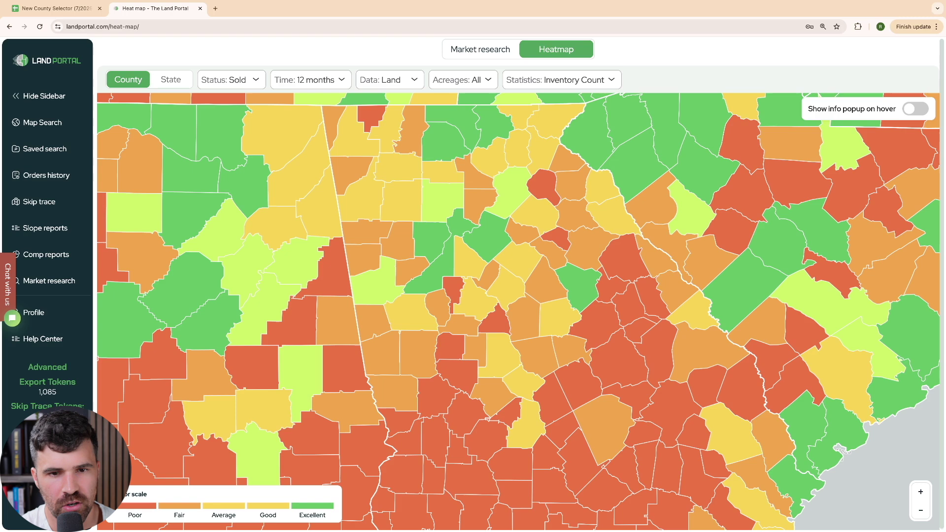
click(497, 346)
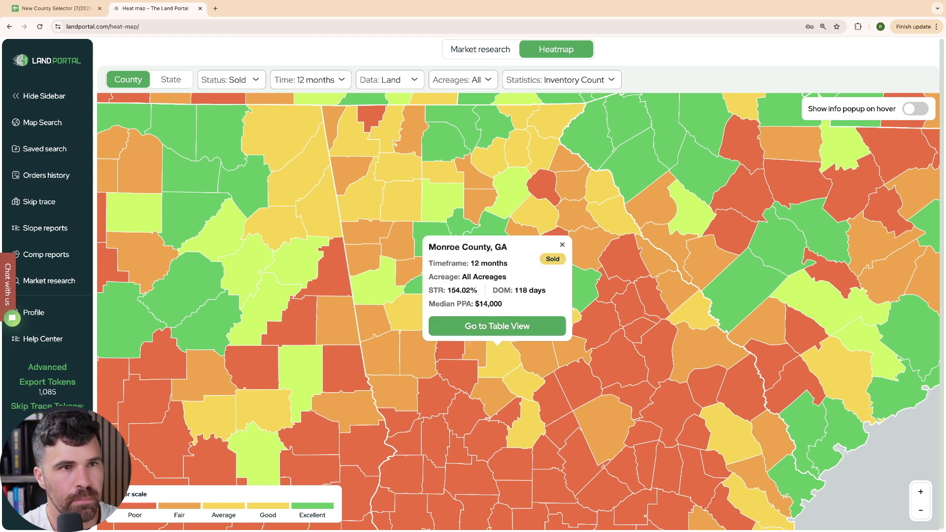
click(56, 9)
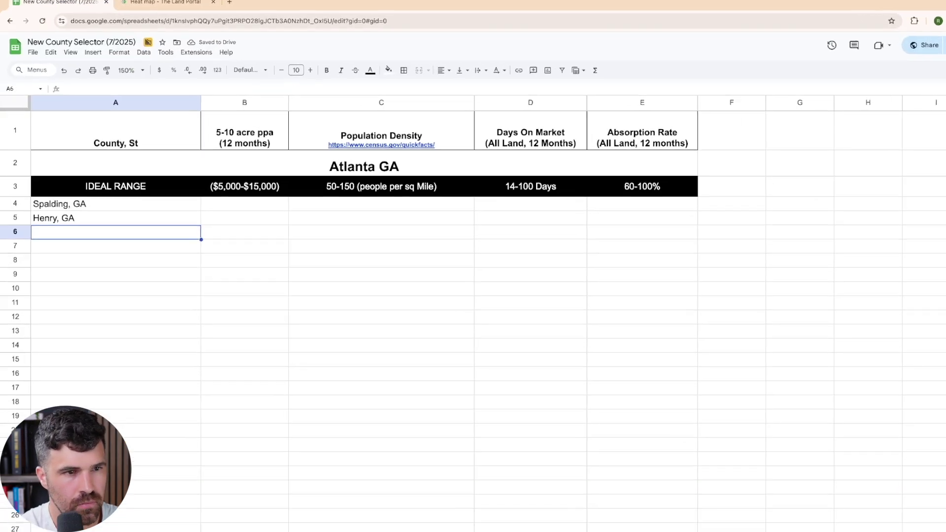
text(m)
key(BackSpace)
text(Monroe)
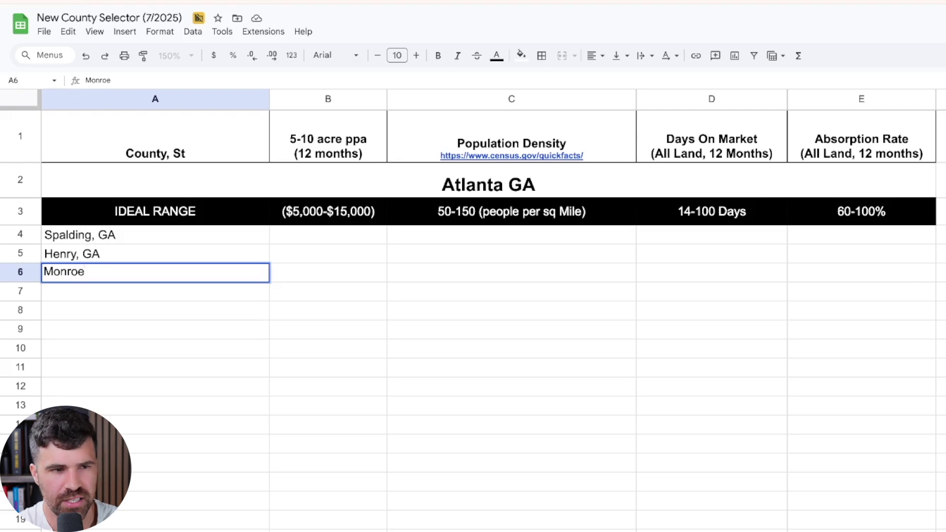
text(, GA)
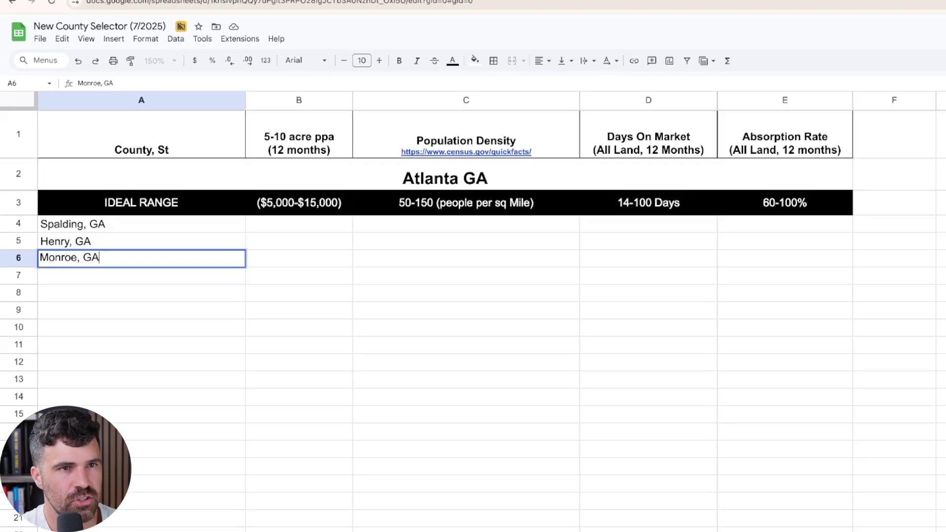
- Check Greene and Morgan counties on the Land Portal heatmap and enter Morgan, GA in cell A7 of the county spreadsheet
click(147, 9)
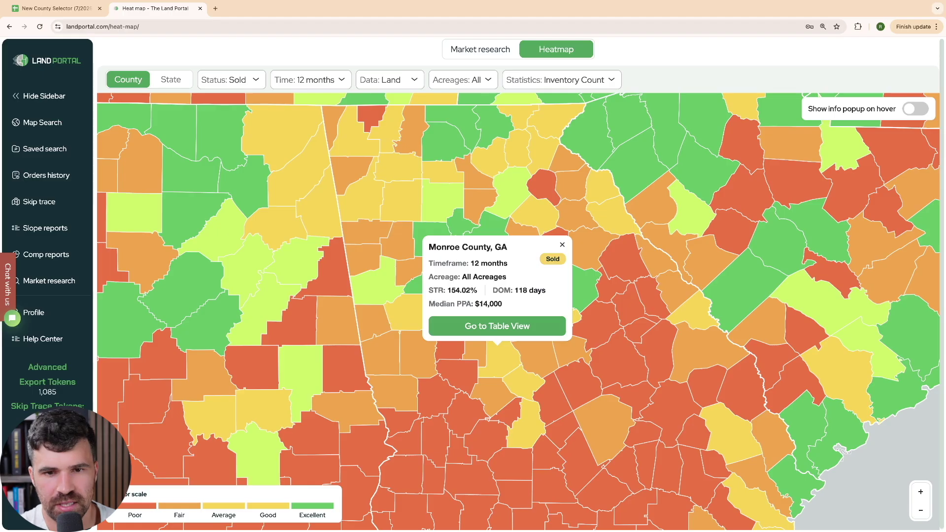
click(581, 289)
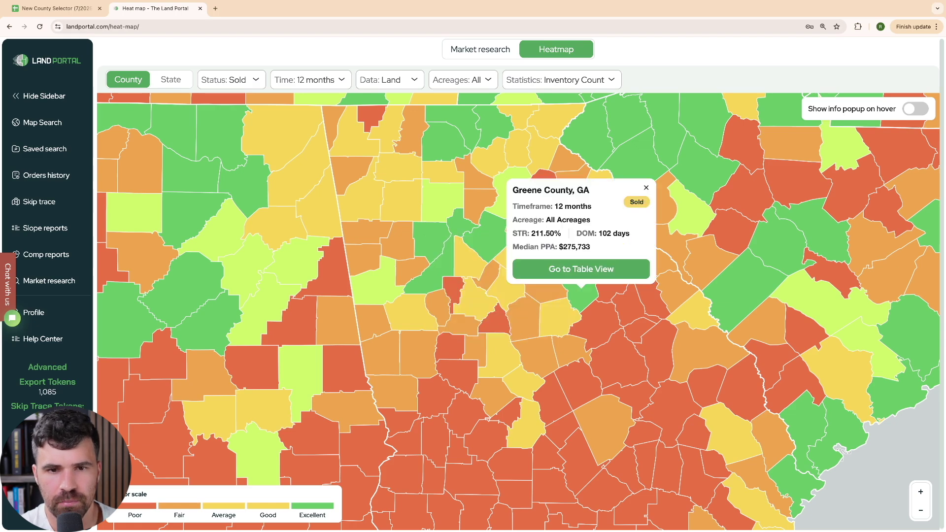
click(557, 290)
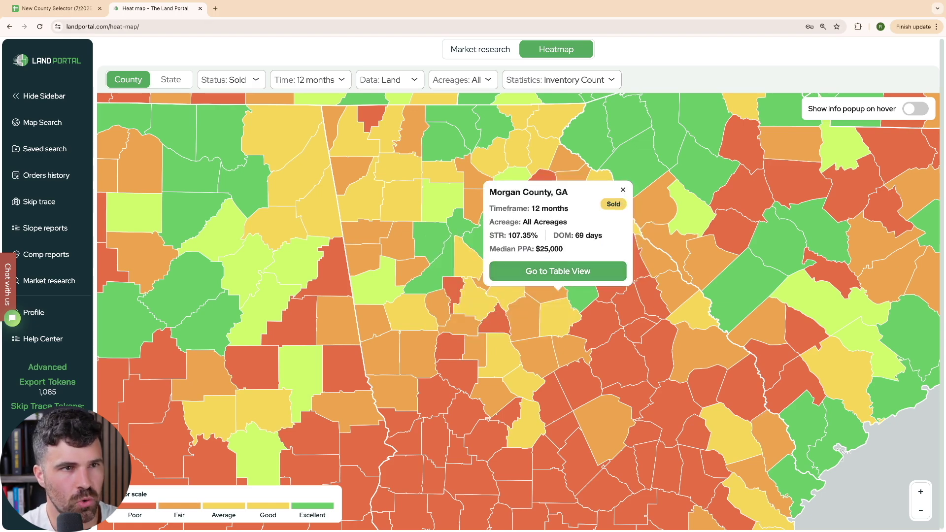
click(56, 8)
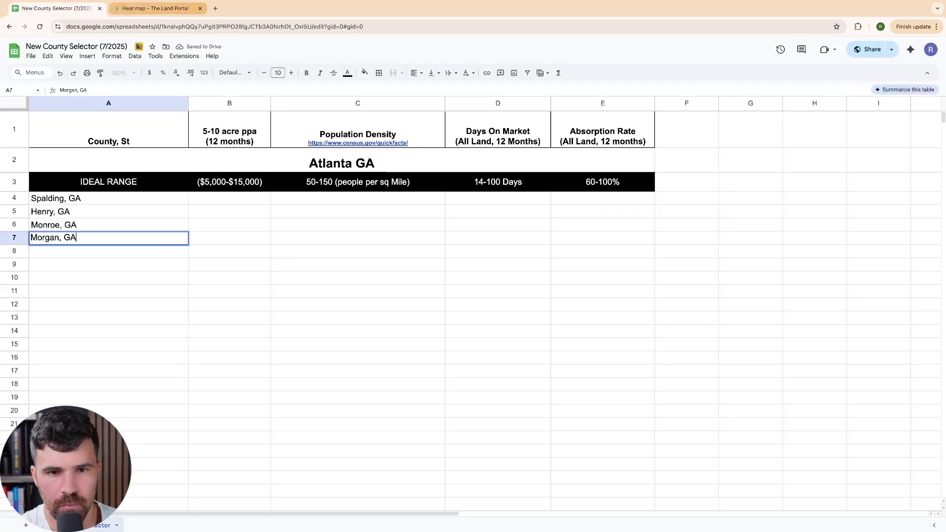
- Examine the sold land data of Fayette, Spalding, Pike and neighbouring Lamar counties on the Land Portal heatmap
click(153, 9)
click(446, 294)
click(441, 295)
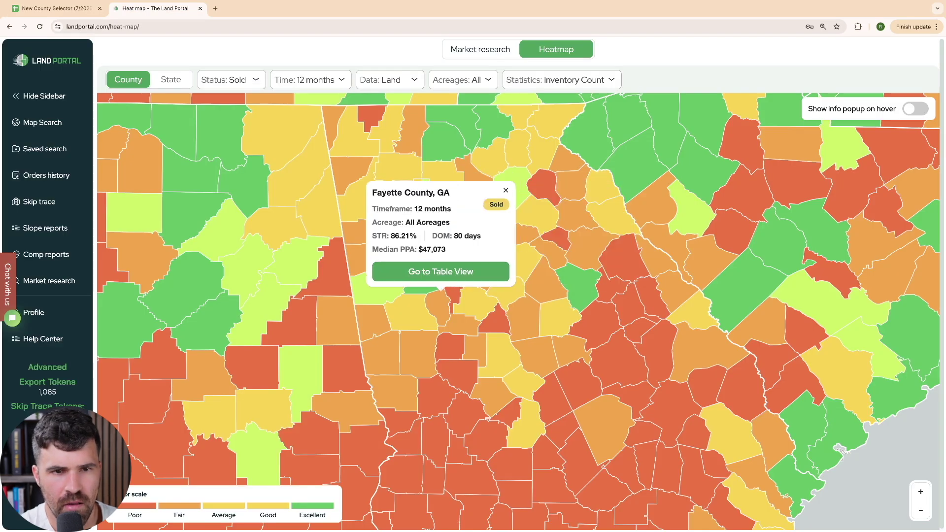
click(440, 299)
scroll(358, 172, up, 2)
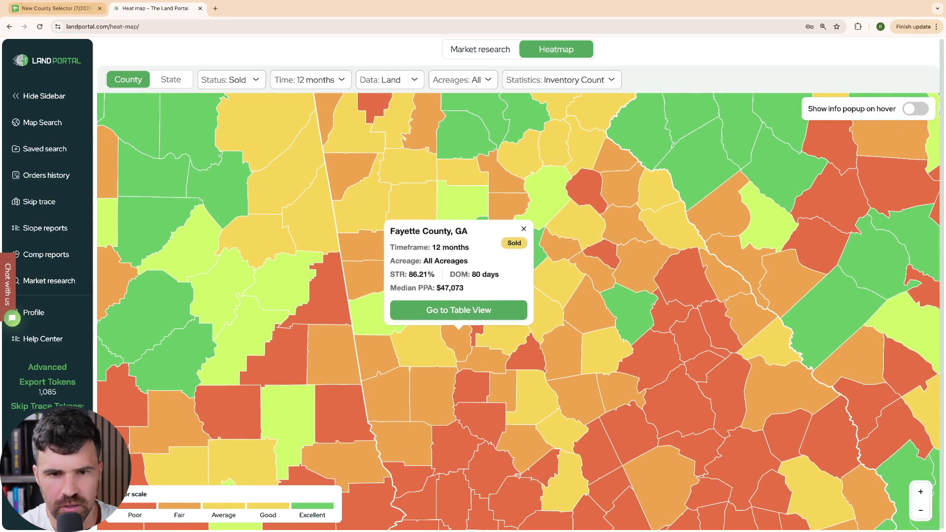
click(505, 332)
click(483, 357)
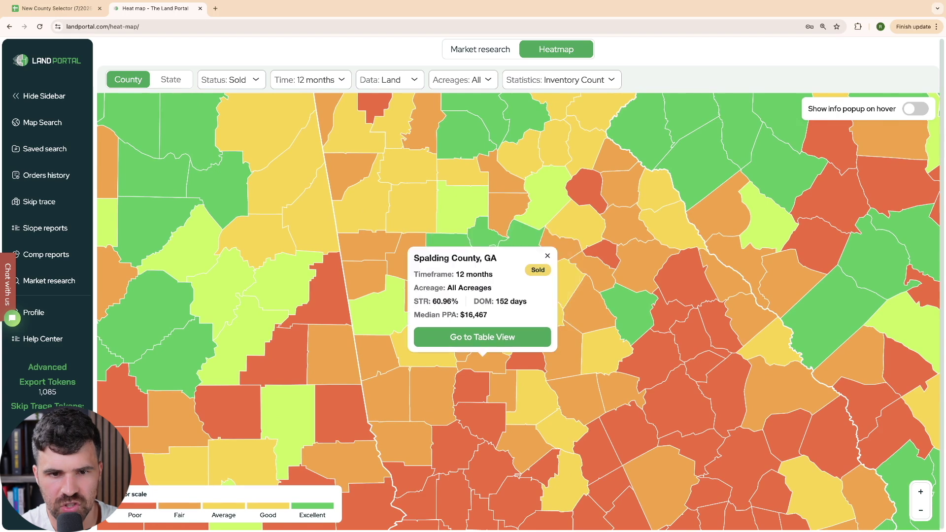
click(477, 375)
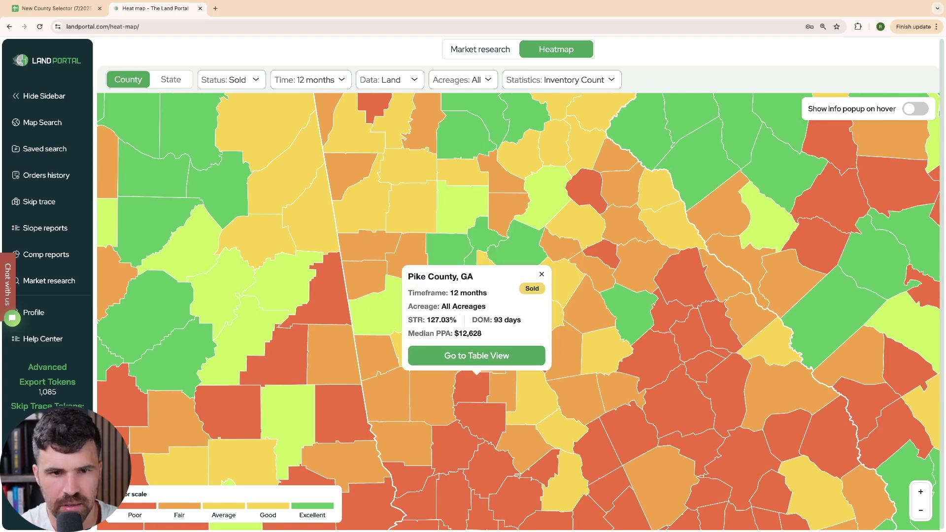
click(499, 386)
- Add Lamar, GA in cell A8 of the New County Selector spreadsheet
click(57, 9)
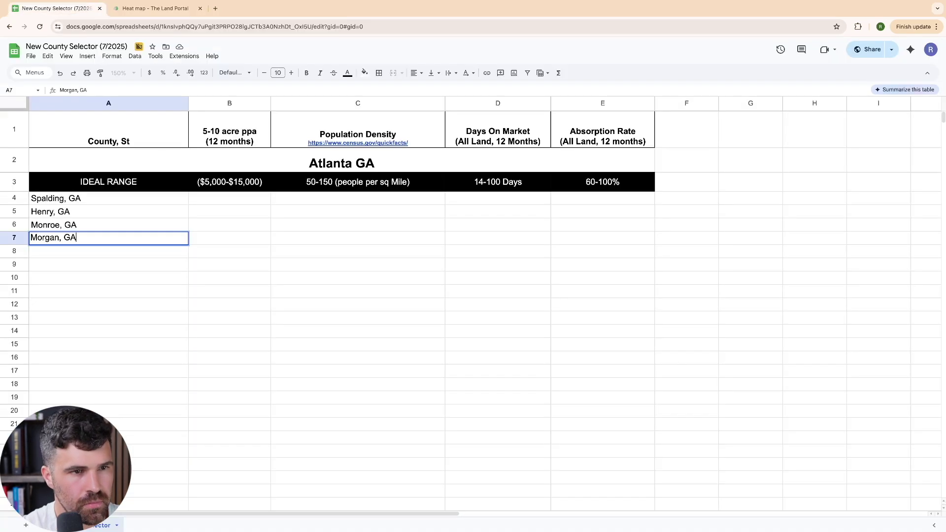
key(Return)
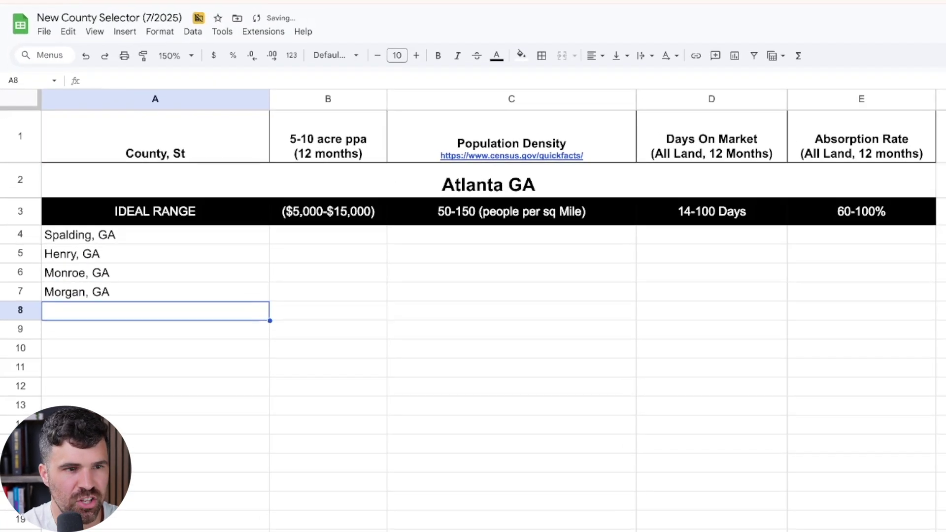
text(Lamar)
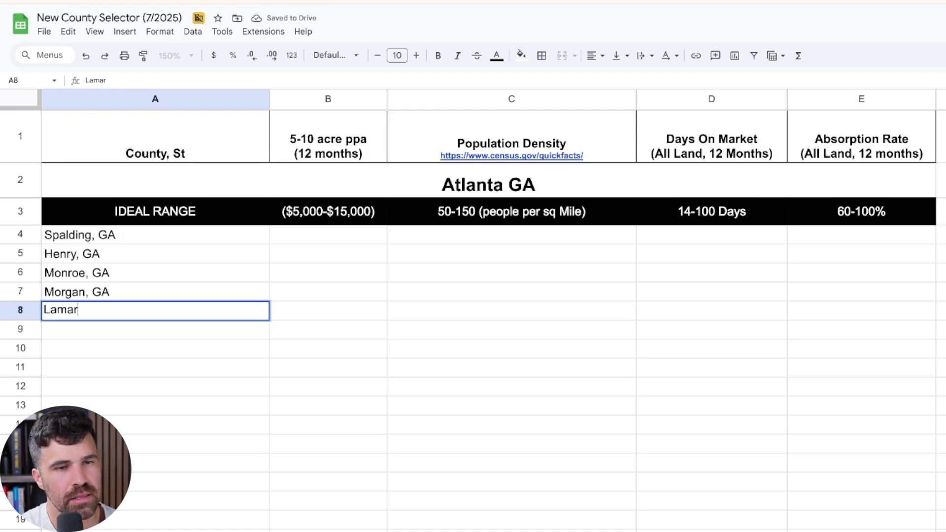
text(, GA)
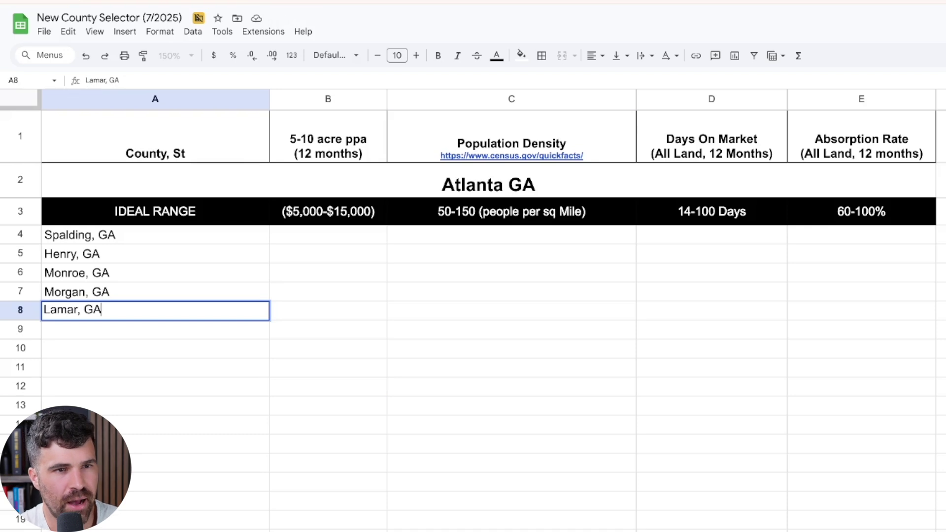
click(328, 235)
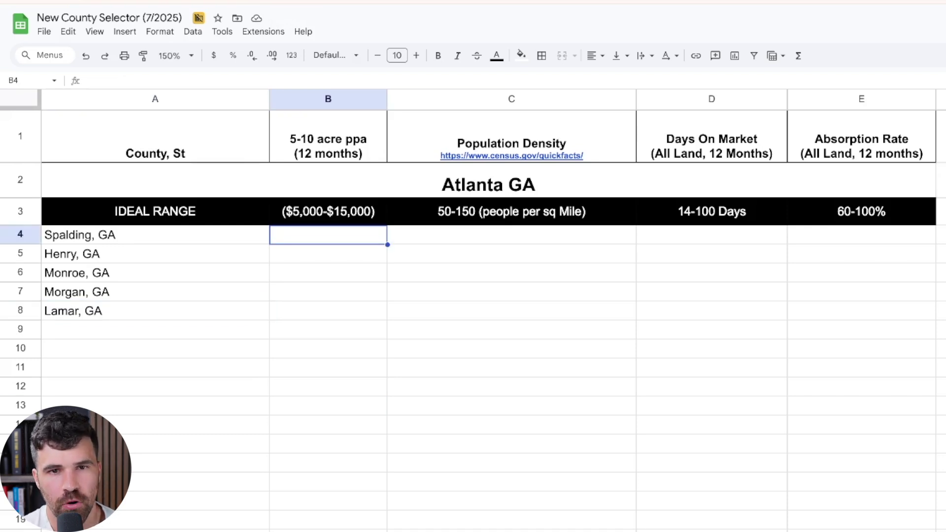
- Review the column headings and the ideal range row of the county table
drag(155, 138, 862, 138)
drag(328, 211, 861, 211)
click(155, 211)
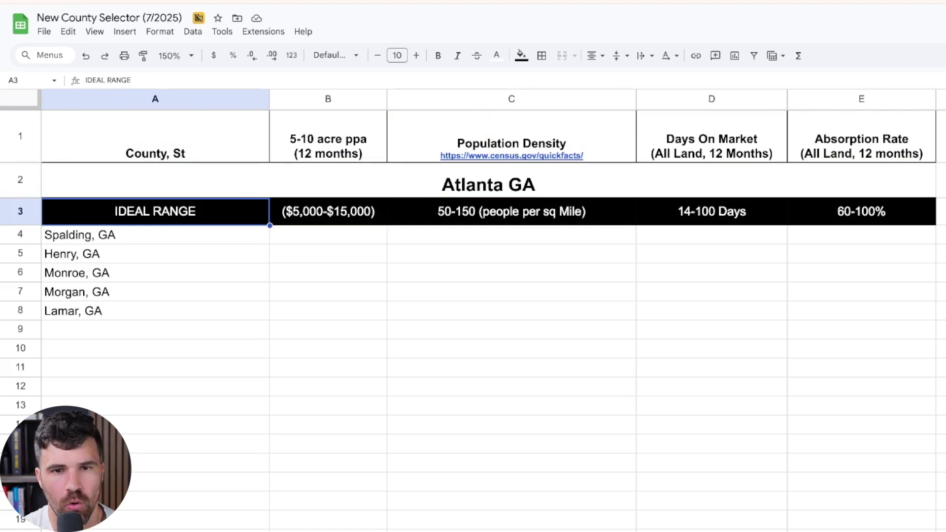
drag(155, 253, 862, 254)
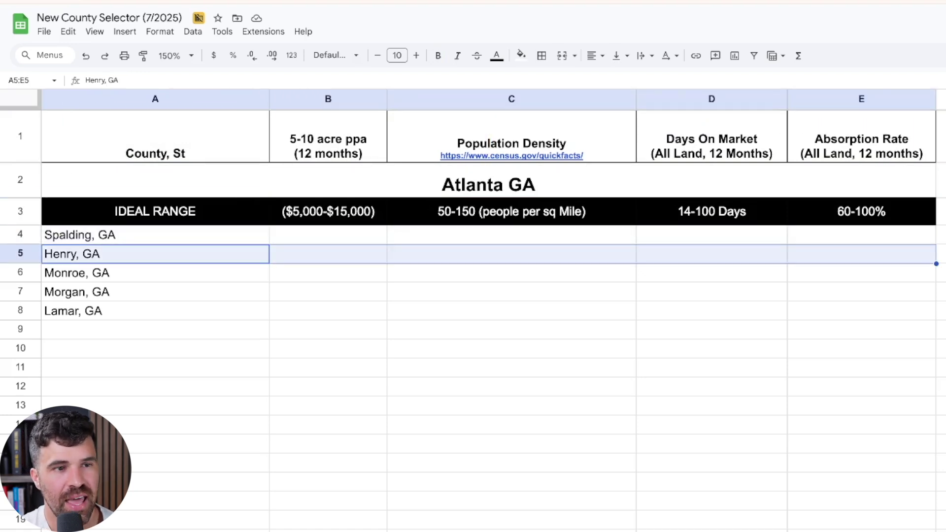
mouse_move(512, 155)
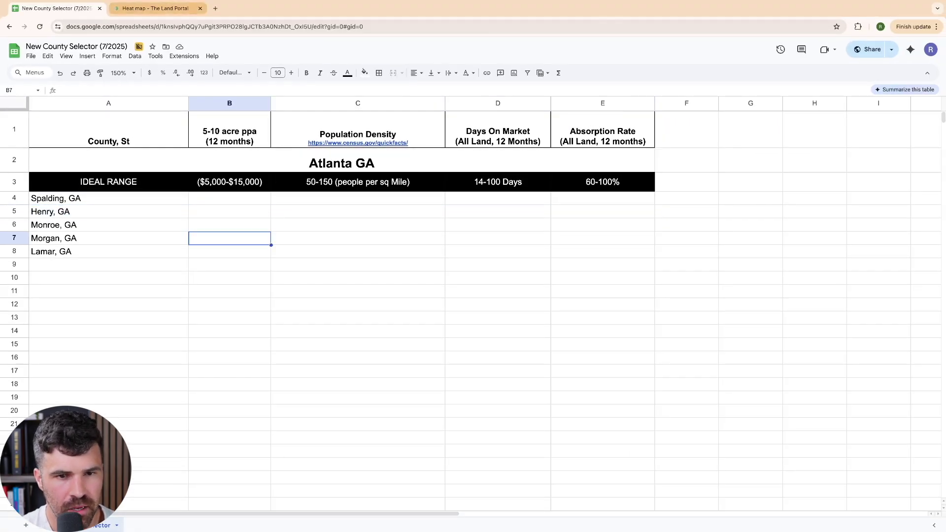
- View Monroe County's median price per acre on the Land Portal heatmap for 5-10 acre land sold over 12 months
key(ctrl+Tab)
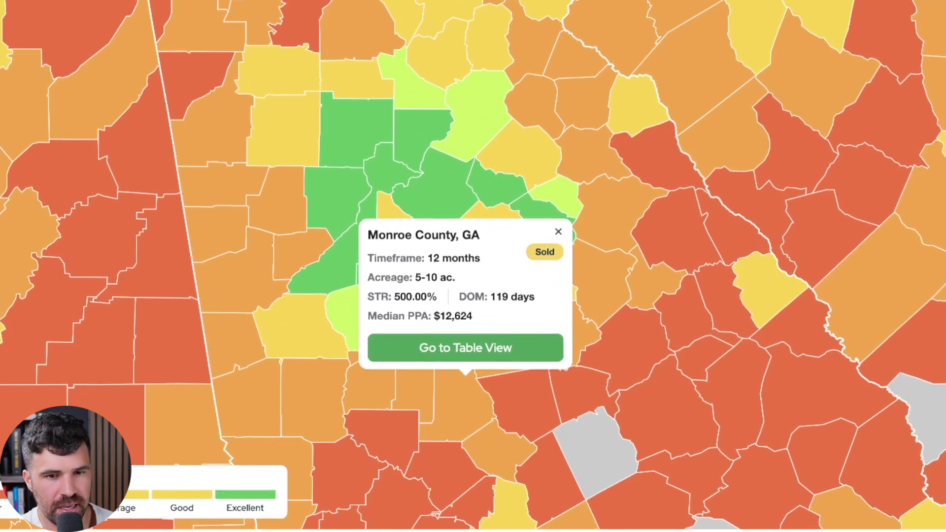
drag(444, 380, 468, 380)
click(423, 315)
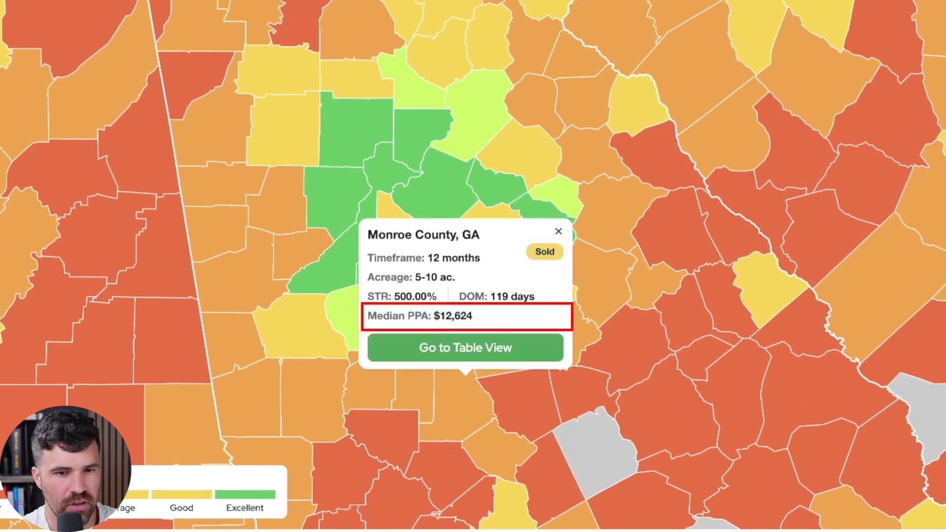
scroll(400, 203, up, 2)
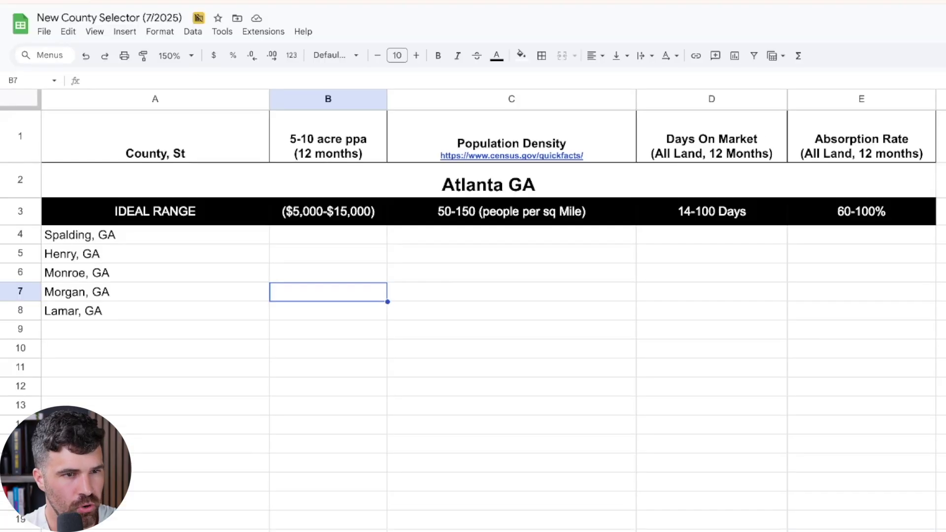
- Enter 12624 as the 5-10 acre price per acre for Monroe, GA in cell B6 of the county spreadsheet
click(328, 272)
click(328, 292)
click(329, 254)
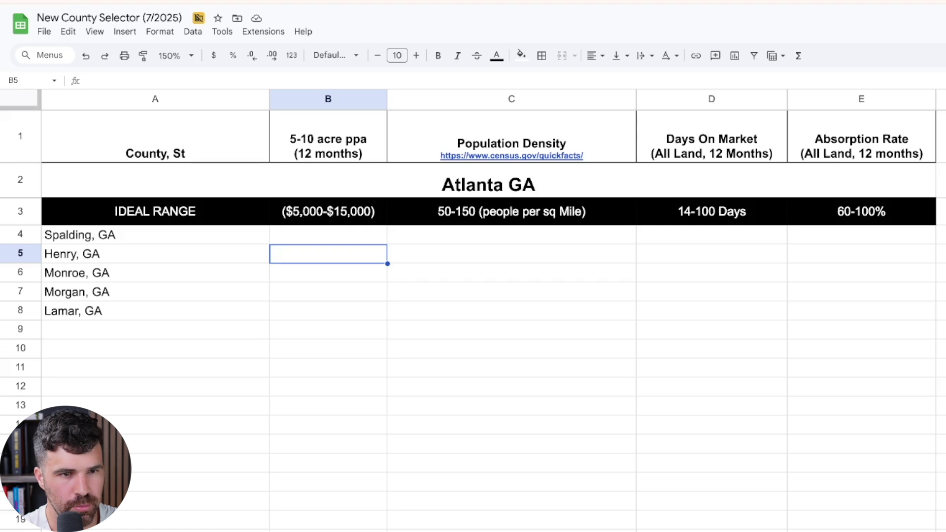
click(329, 273)
text(1)
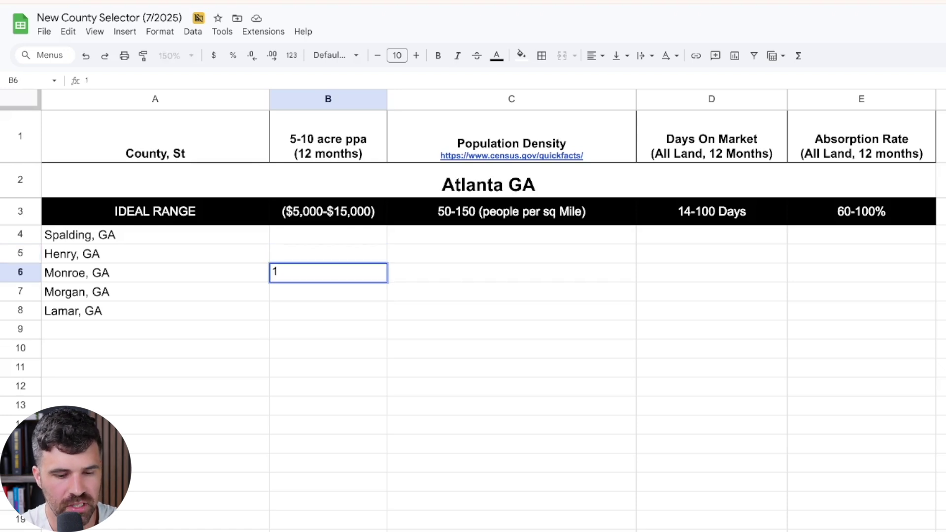
text(2,62)
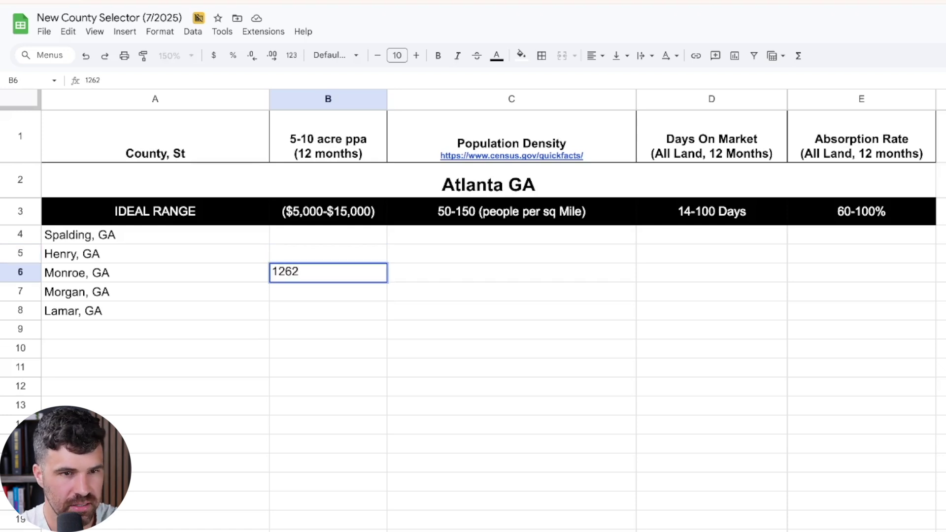
text(4)
key(Tab)
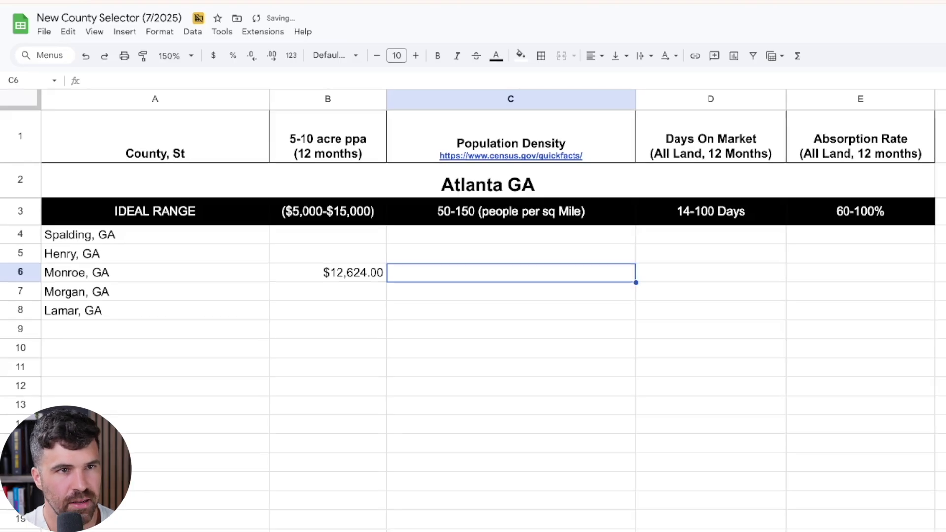
- Set the Land Portal heatmap's acreage filter to All and bring up Monroe County's sold land data
key(ctrl+Tab)
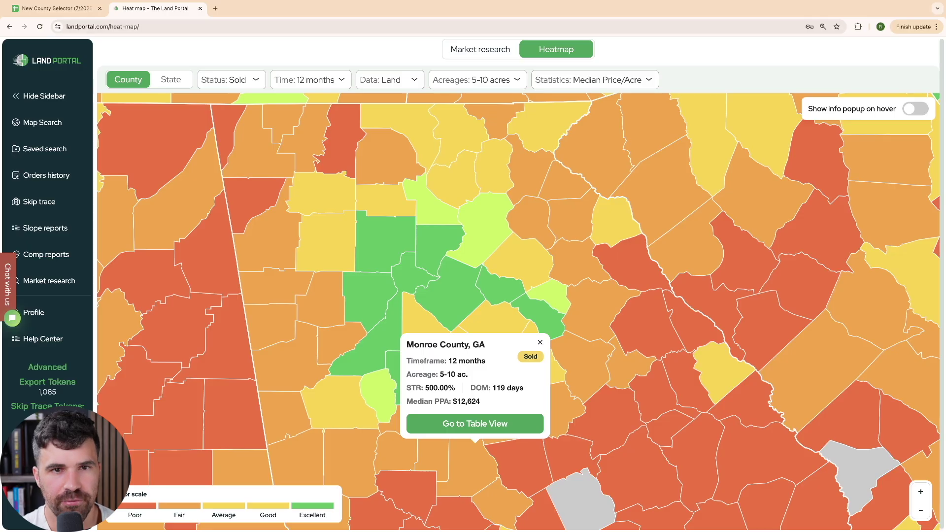
click(517, 80)
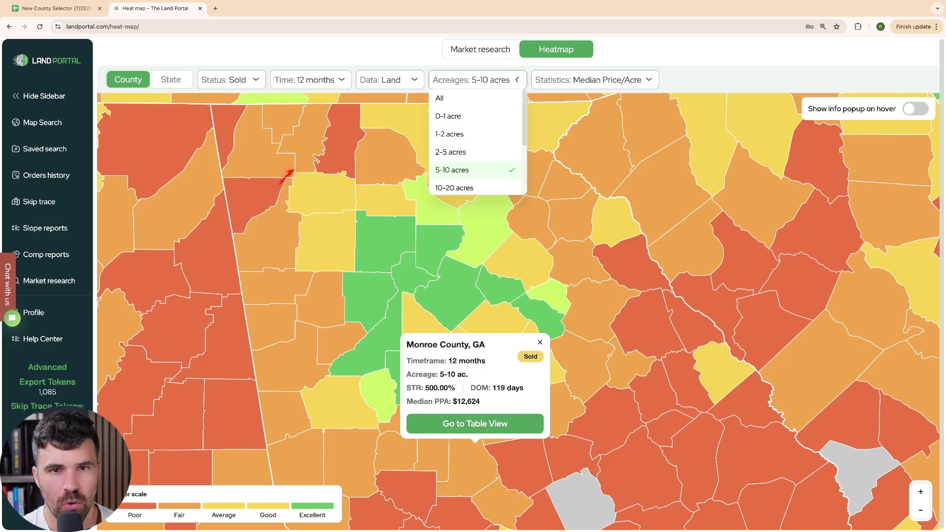
click(440, 98)
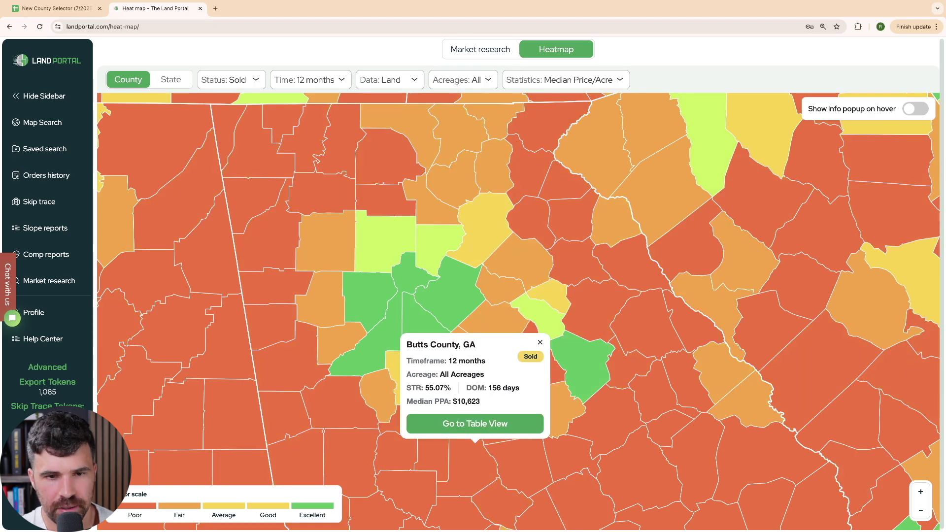
click(540, 342)
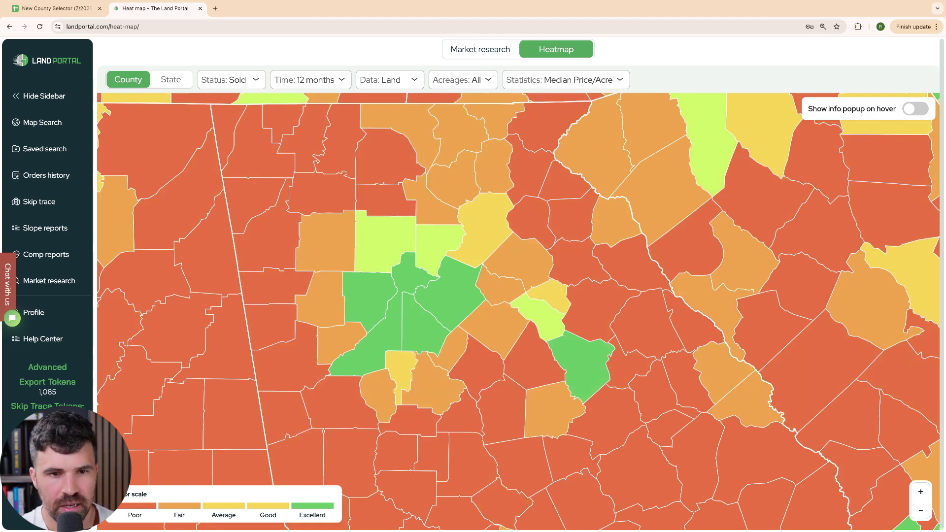
click(434, 387)
click(455, 410)
click(471, 446)
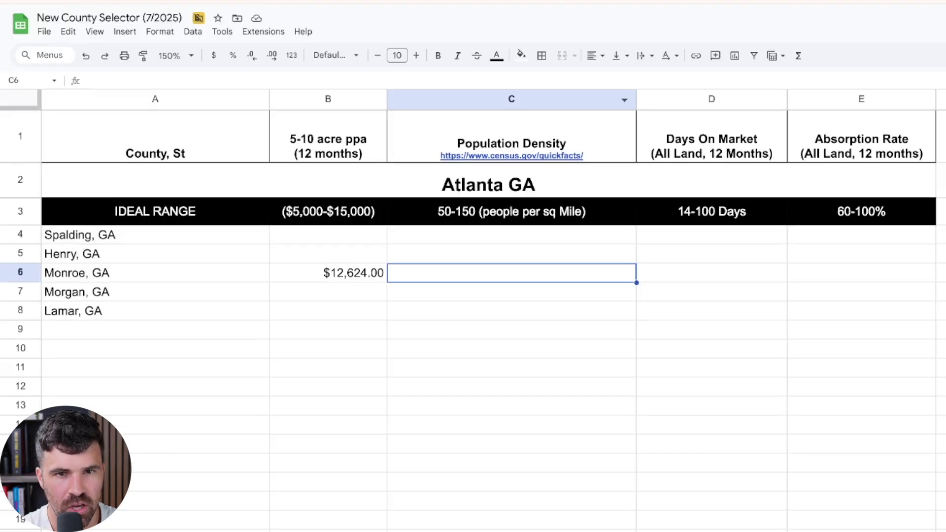
- Enter 118 as the days on market for Monroe, GA in cell D6 and compare it with the ideal range
click(712, 273)
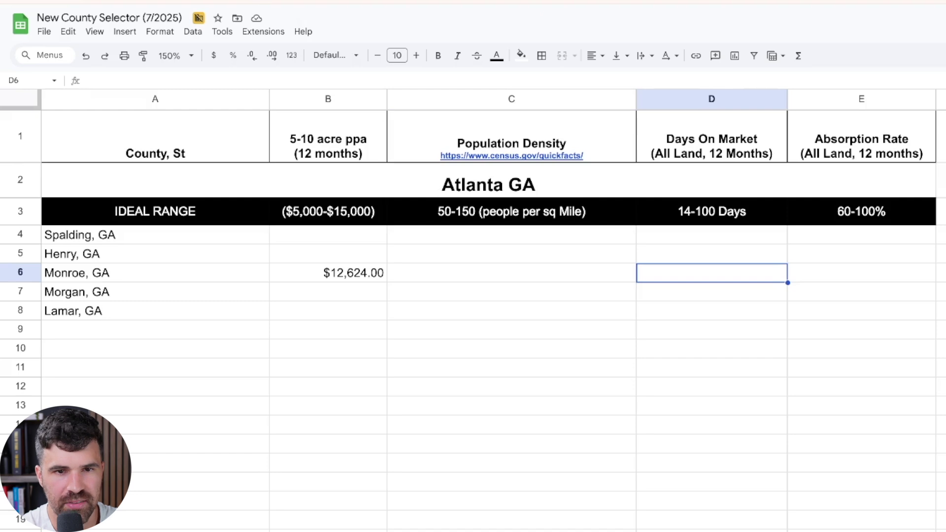
text(118)
key(Return)
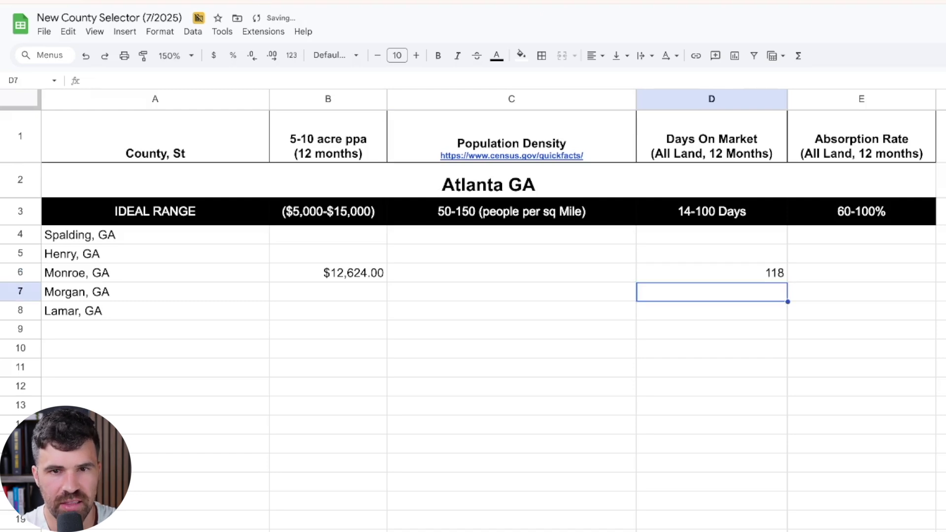
click(712, 212)
- Switch the Land Portal heatmap statistic to Absorption Rate and check Monroe County's rate
click(156, 8)
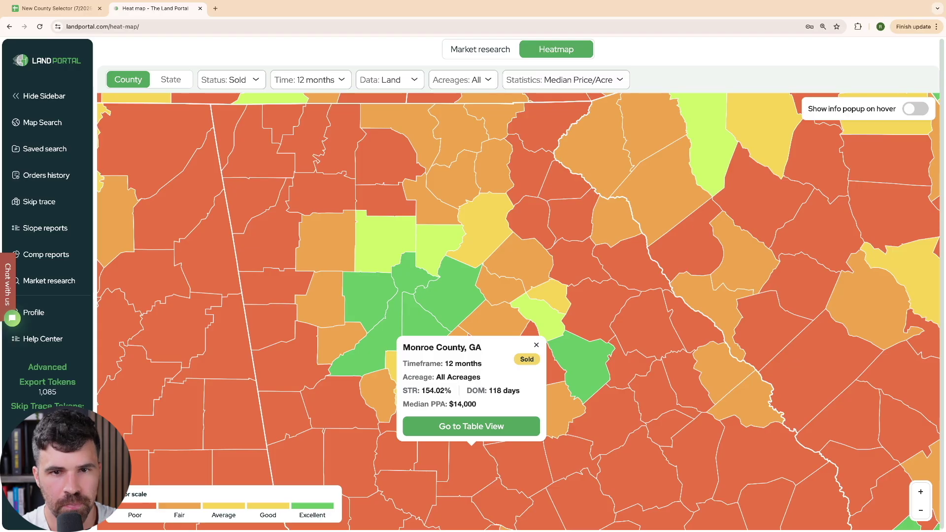
click(566, 80)
click(536, 187)
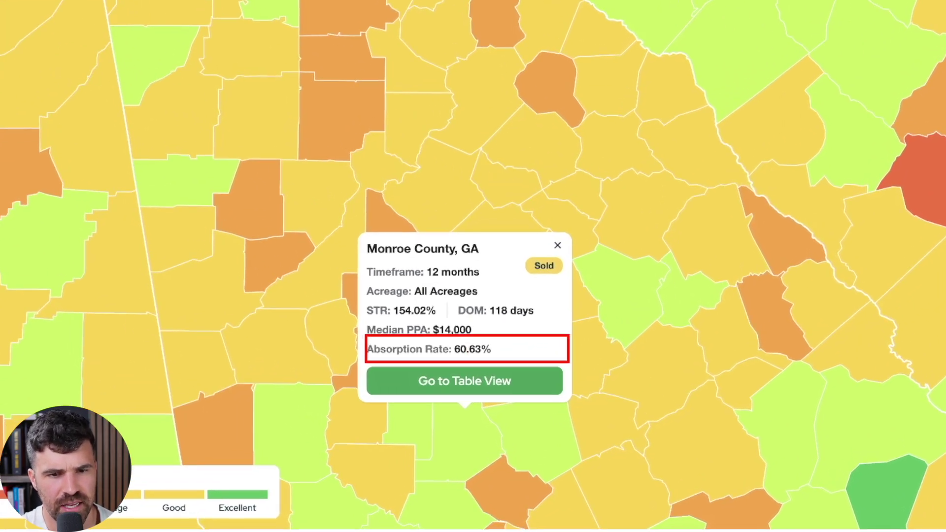
drag(493, 349, 439, 349)
scroll(448, 138, up, 1)
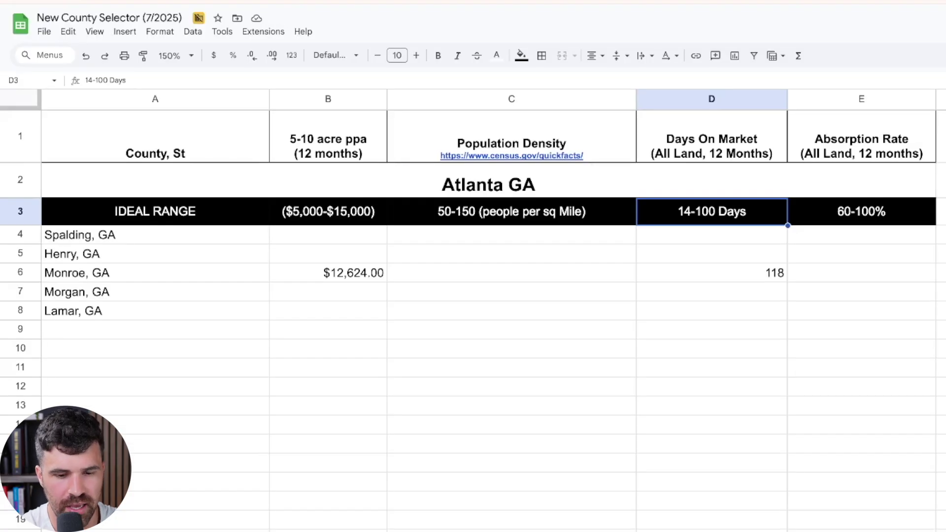
- Enter 60% as the absorption rate for Monroe, GA in cell E6 of the county spreadsheet
click(861, 273)
text(60)
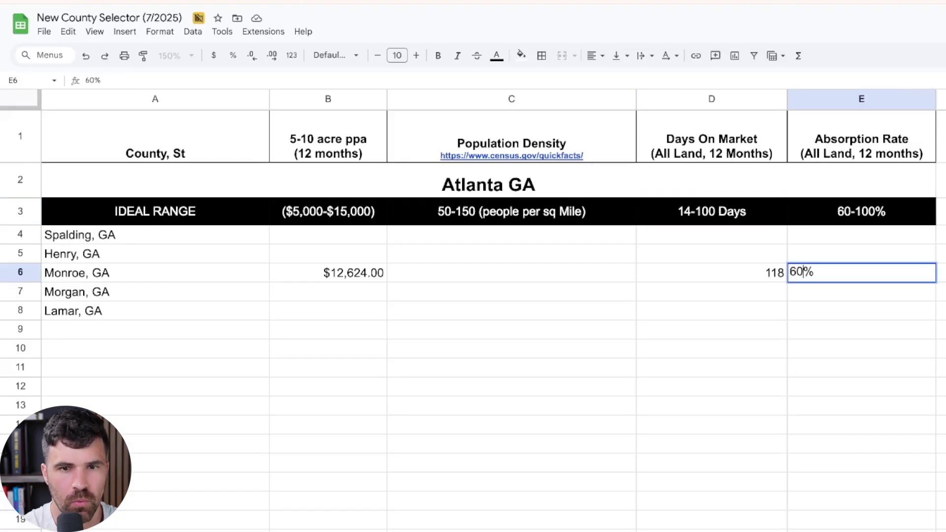
key(Return)
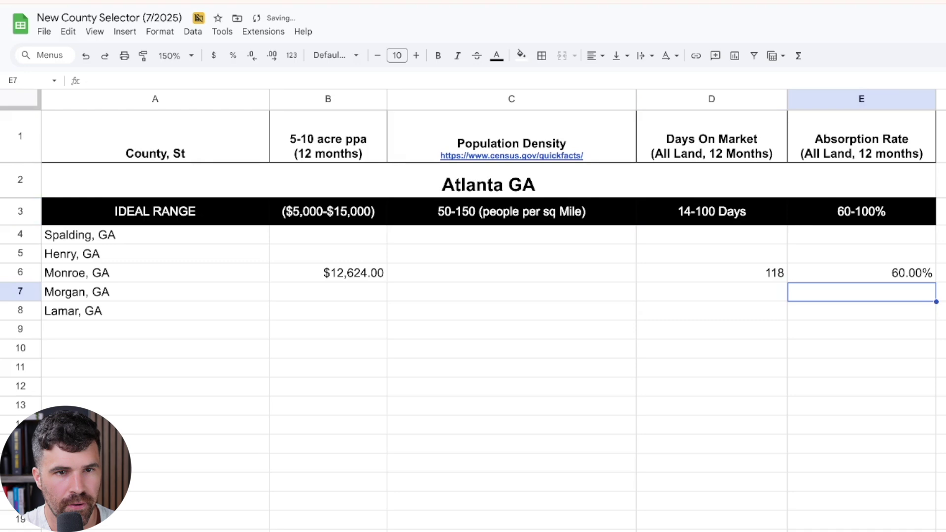
mouse_move(512, 155)
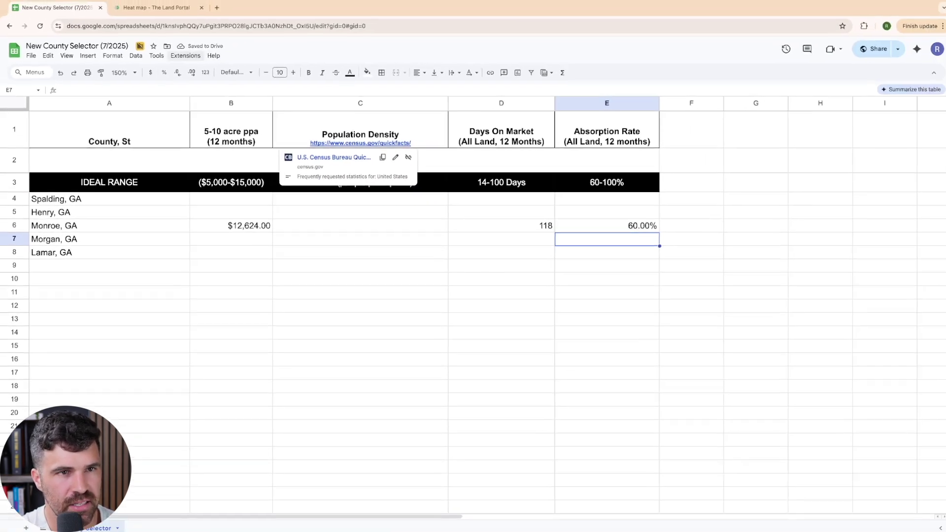
- Switch to the Land Portal heatmap, bring up Henry County's sold land data and check its absorption rate
click(155, 8)
click(414, 283)
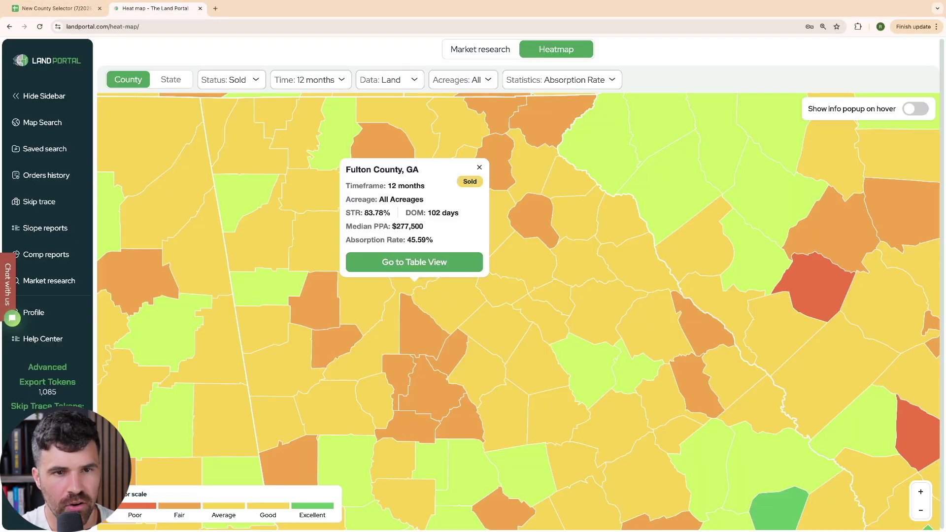
click(433, 294)
click(385, 299)
click(427, 386)
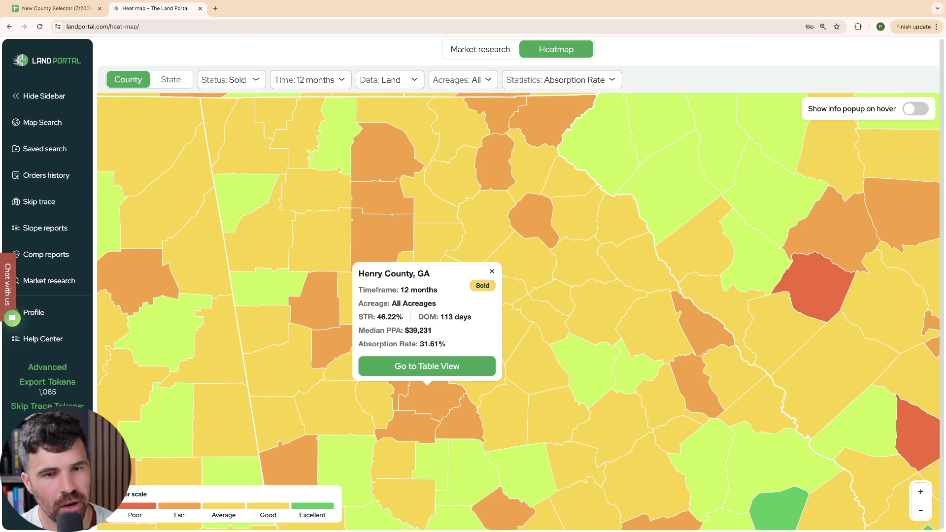
scroll(451, 203, up, 3)
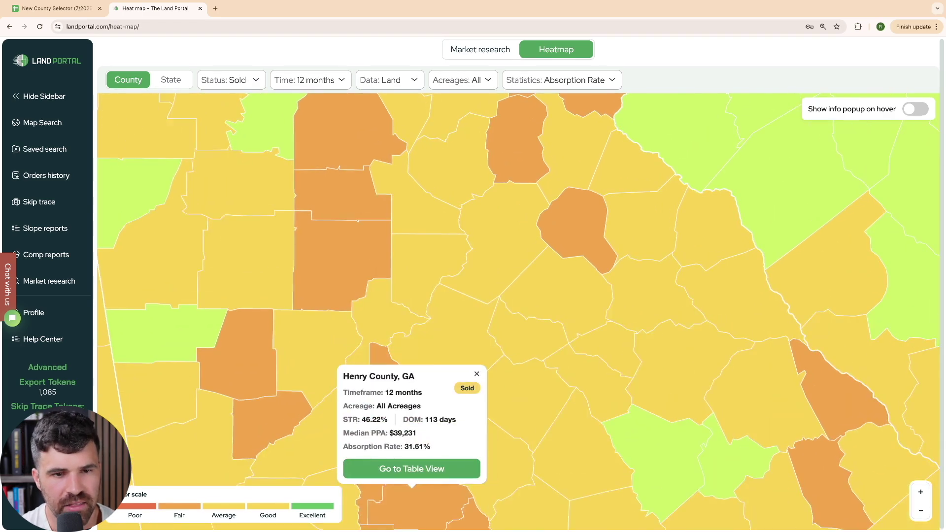
scroll(451, 203, down, 1)
drag(451, 203, 449, 133)
scroll(531, 294, down, 1)
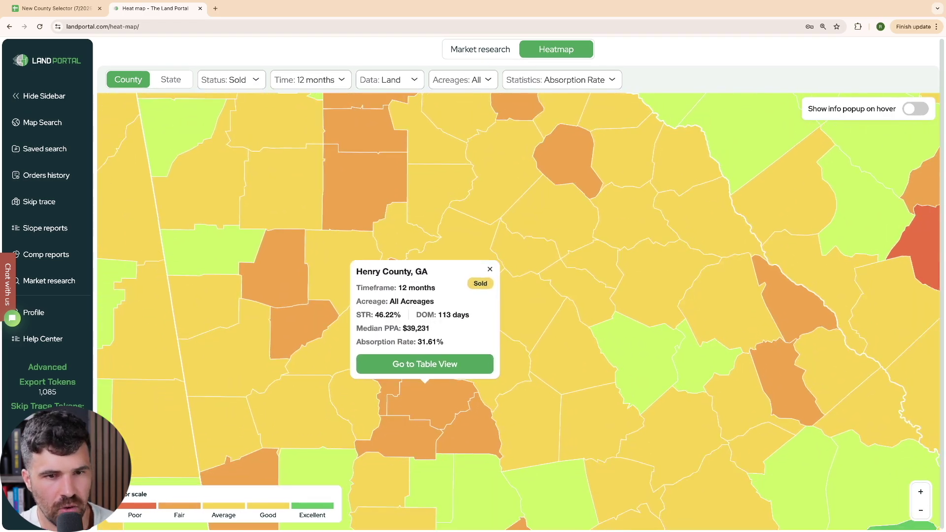
drag(444, 342, 422, 342)
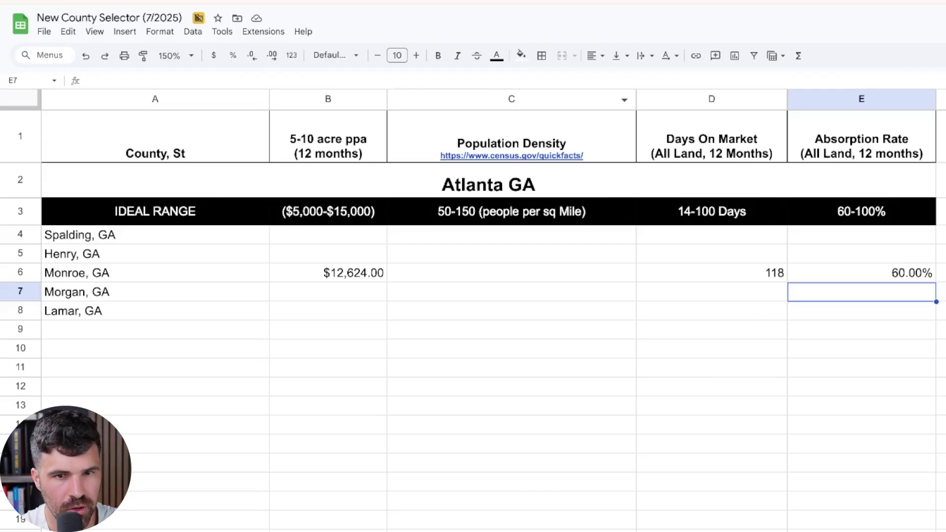
- Enter 31% as the absorption rate for Henry, GA in cell E5 of the county spreadsheet
key(Up)
key(Up)
text(31)
key(Return)
key(Down)
key(Down)
- Enter 113 as the days on market for Henry, GA in cell D5
mouse_move(511, 155)
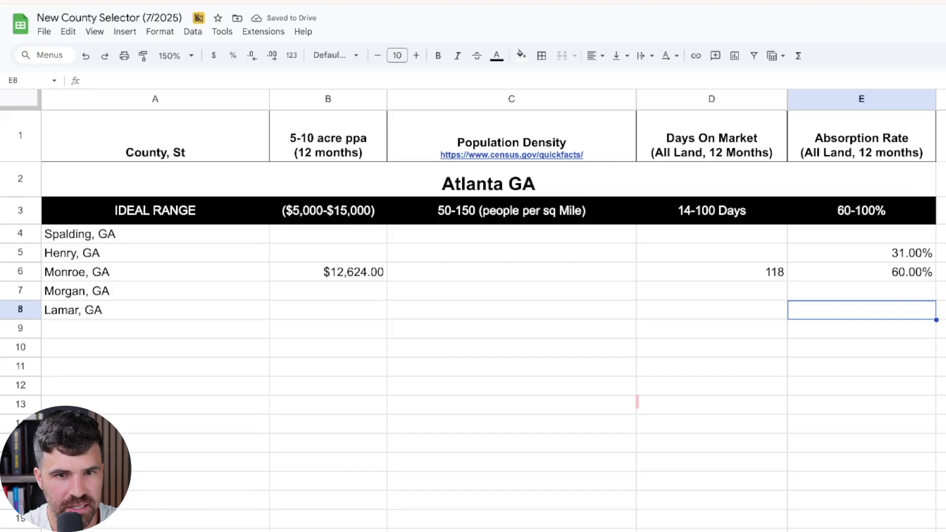
click(711, 252)
text(113)
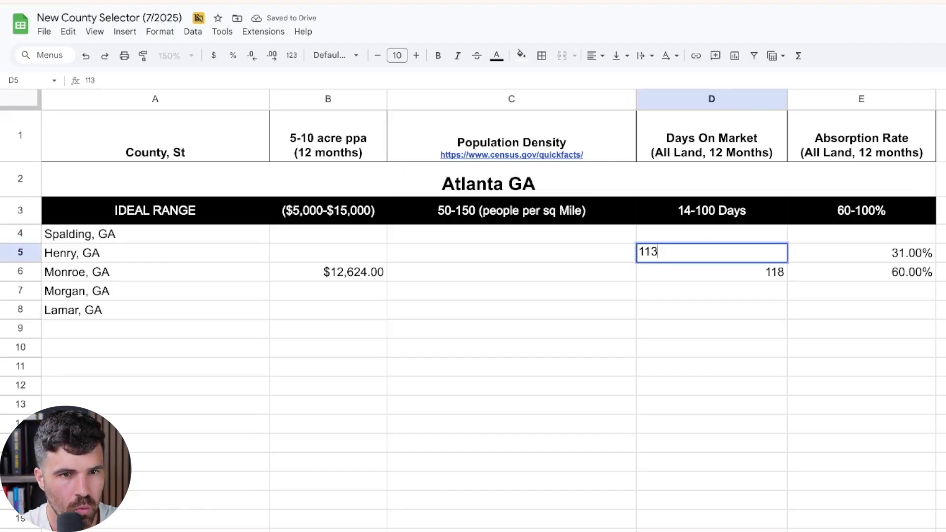
click(711, 328)
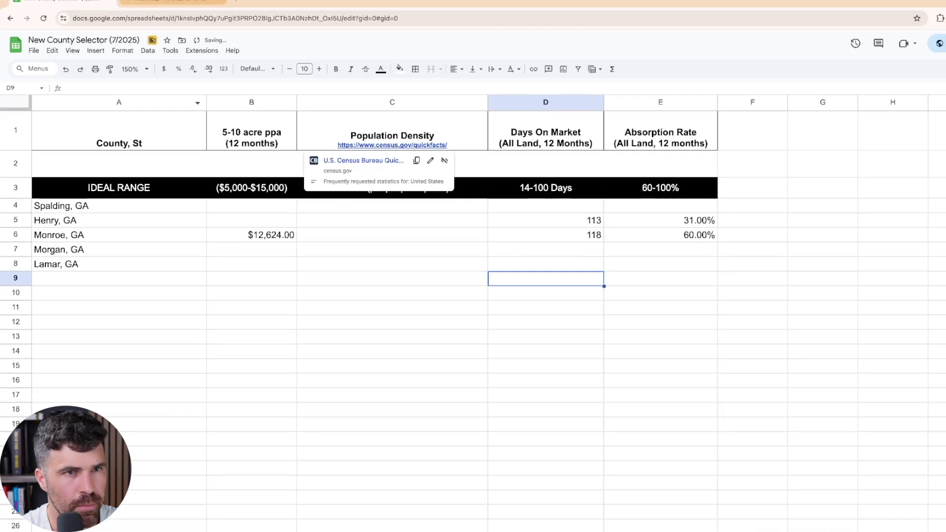
- Set the Land Portal heatmap's acreage filter to 5-10 acres for Henry County's price per acre
click(155, 9)
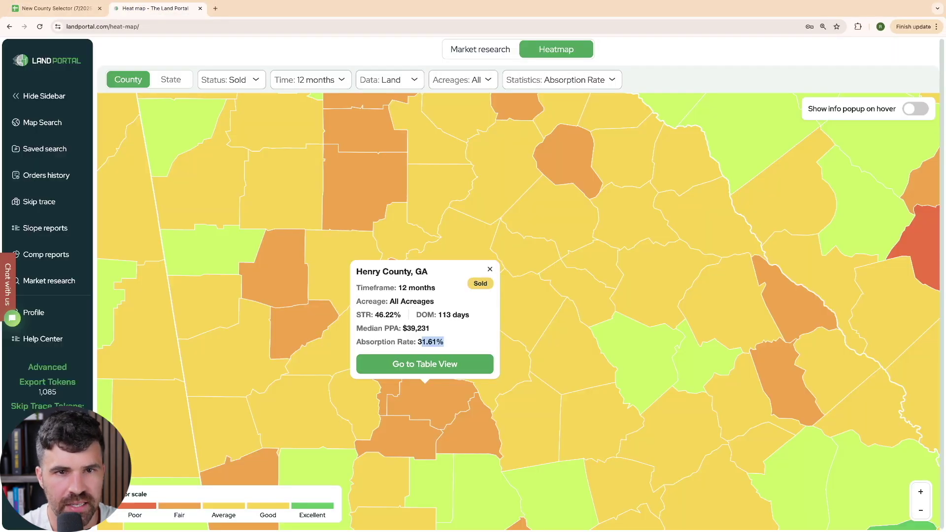
click(462, 79)
click(450, 169)
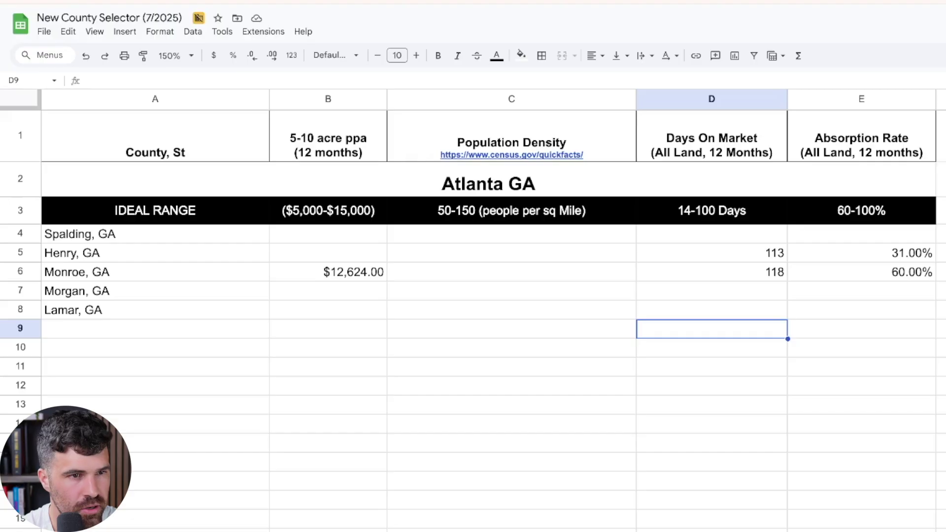
- Enter 17525 as the 5-10 acre price per acre for Henry, GA in cell B5 of the county spreadsheet
click(328, 309)
click(328, 253)
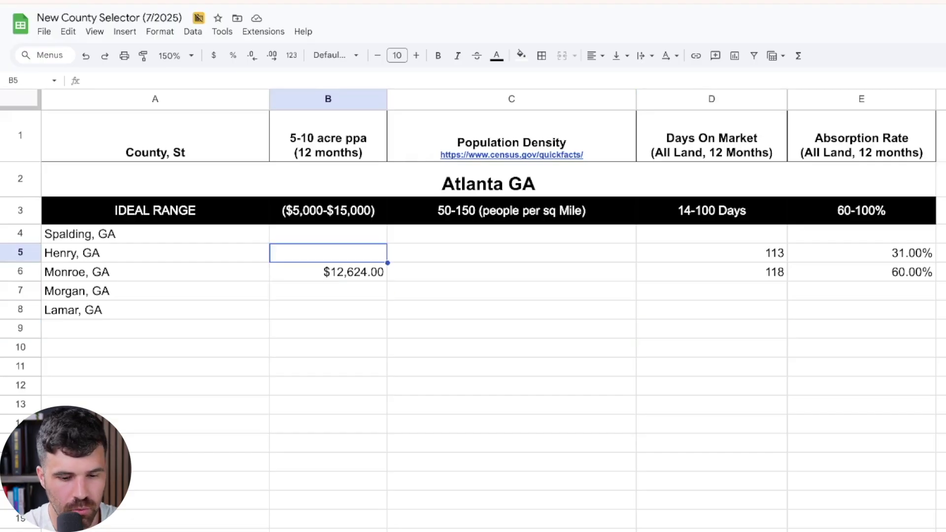
text(17525)
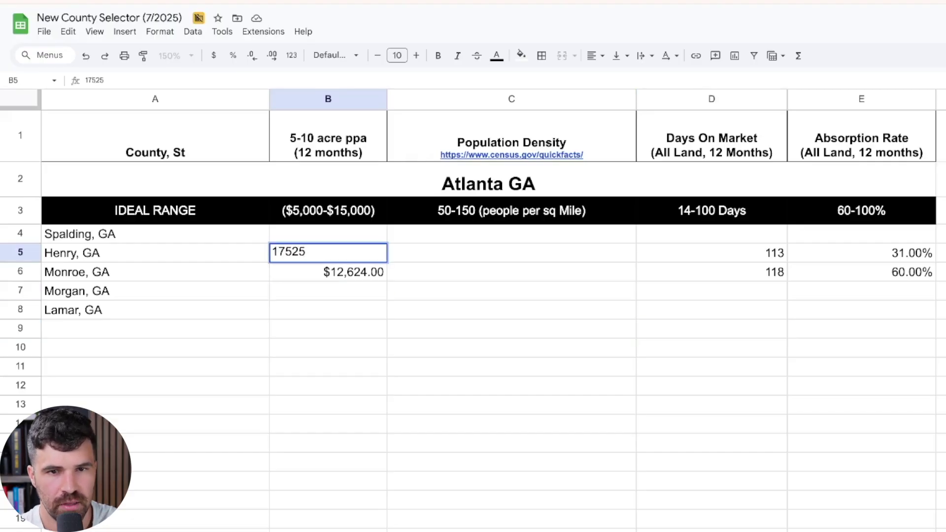
key(Return)
click(511, 367)
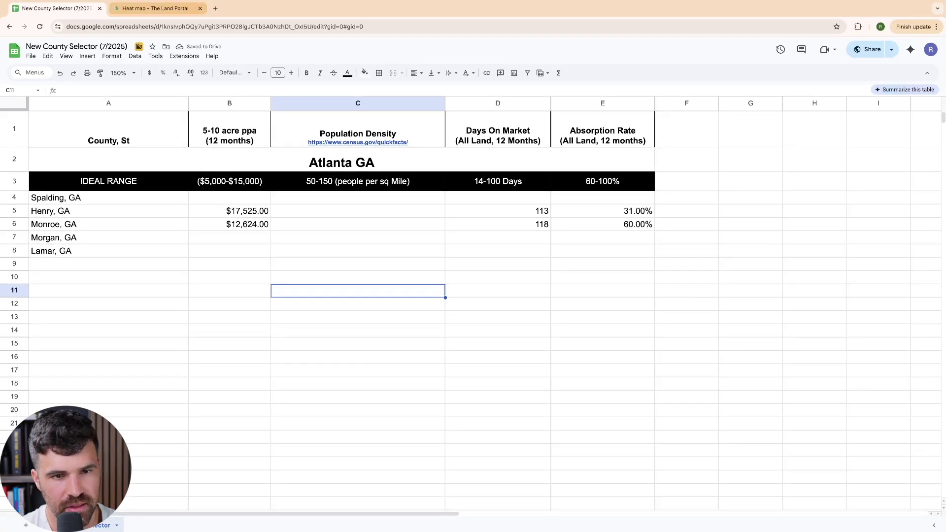
- Look up Spalding County's 5-10 acre median price per acre in Land Portal and enter 12373 in spreadsheet cell B4
click(153, 8)
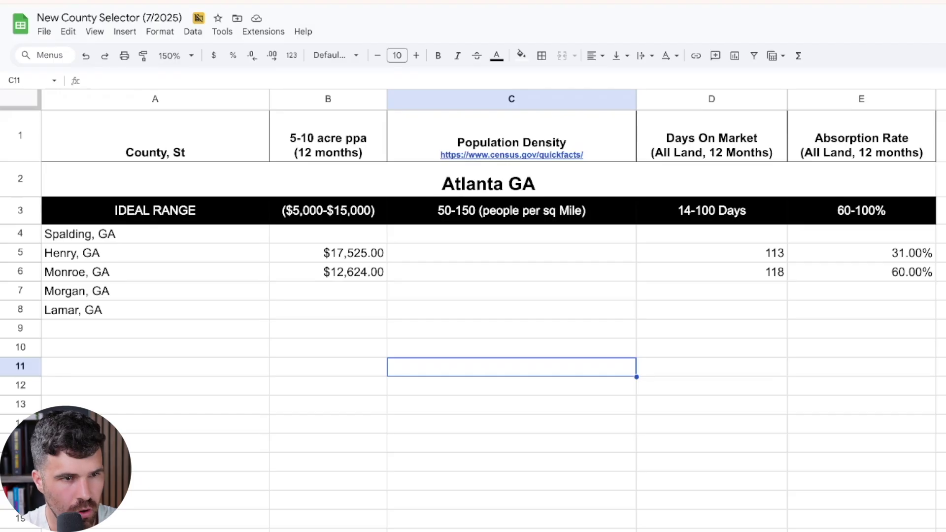
click(328, 292)
click(328, 234)
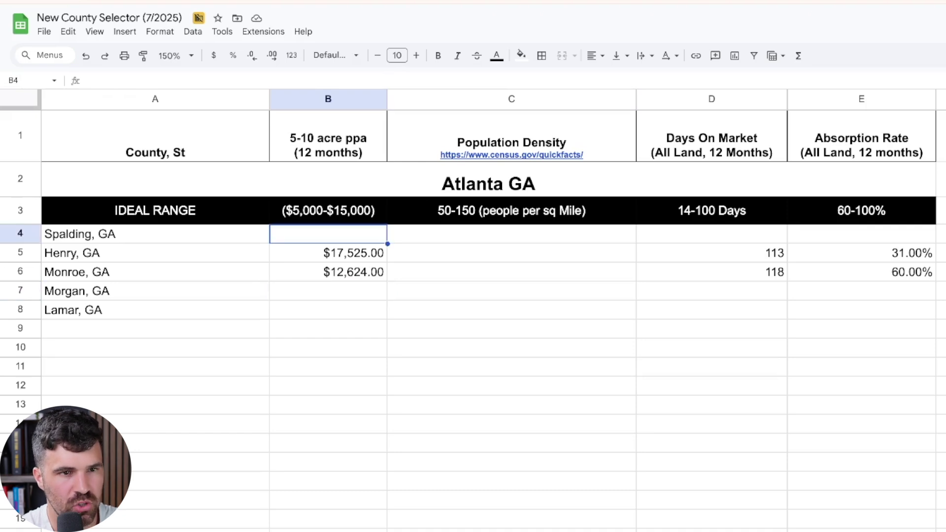
text(12373)
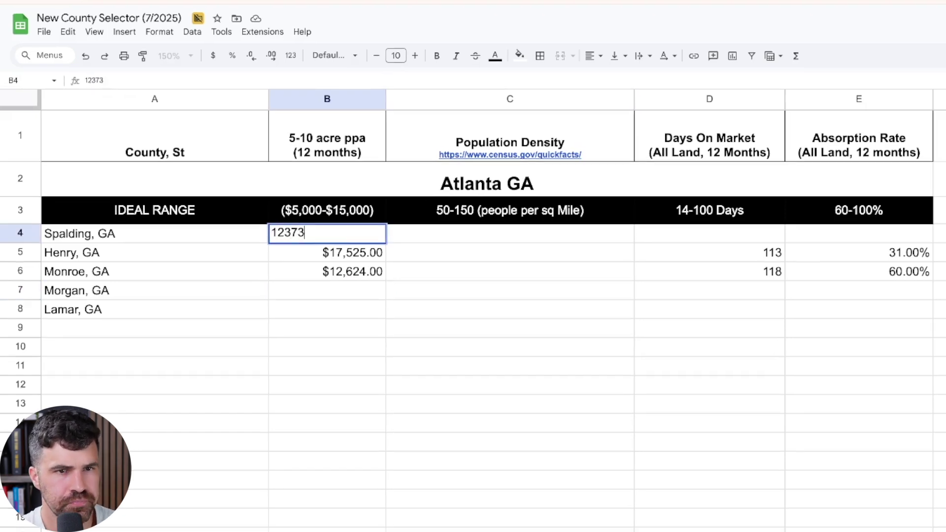
key(Tab)
- Set the Land Portal heatmap's acreage filter to All and bring up Spalding County's sold land data
key(ctrl+Tab)
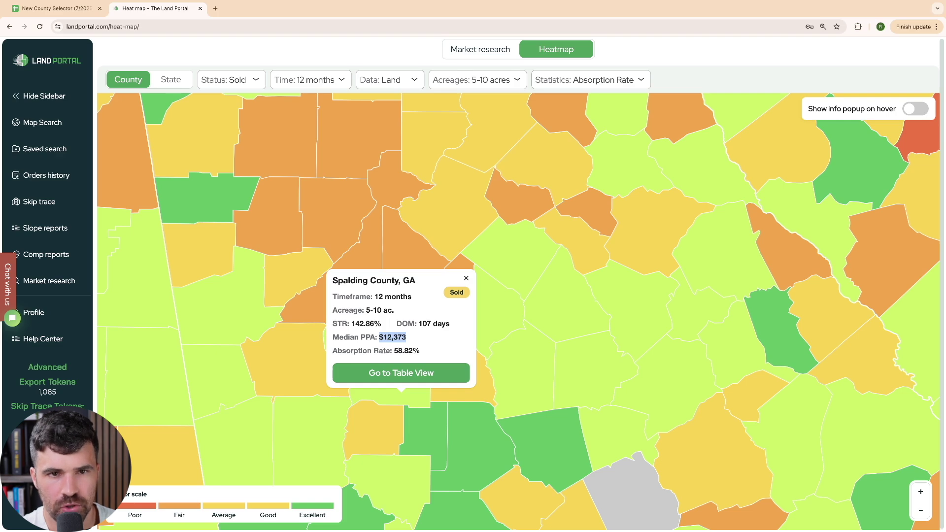
click(477, 80)
click(442, 98)
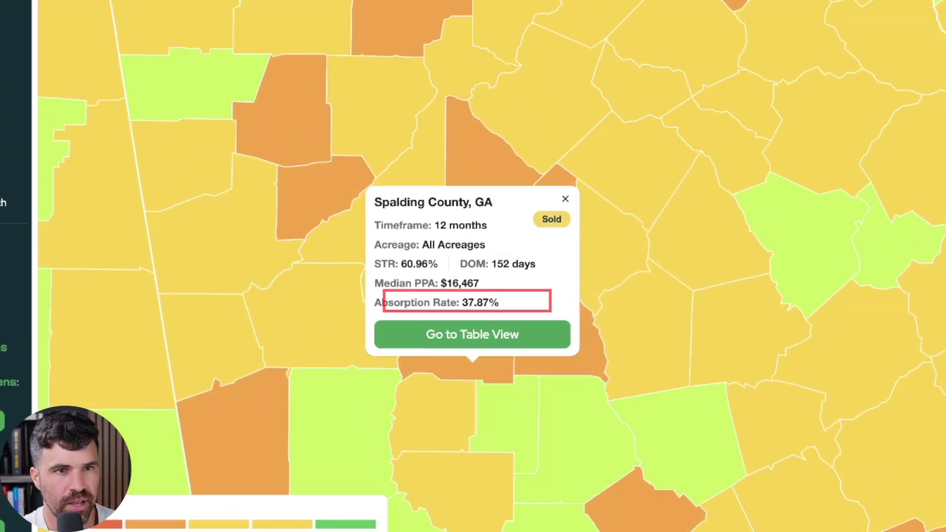
- Enter 38% as the absorption rate for Spalding, GA in cell E4 of the county spreadsheet
key(ctrl+shift+Tab)
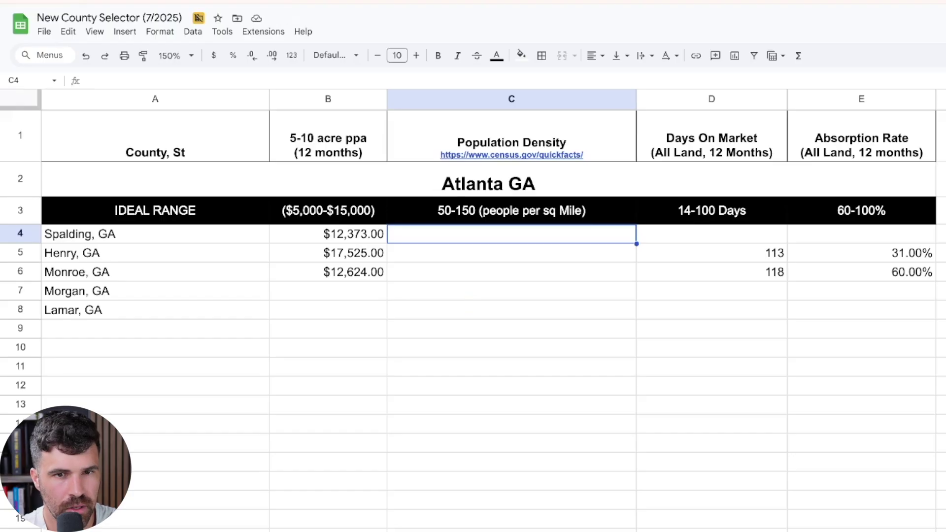
click(712, 234)
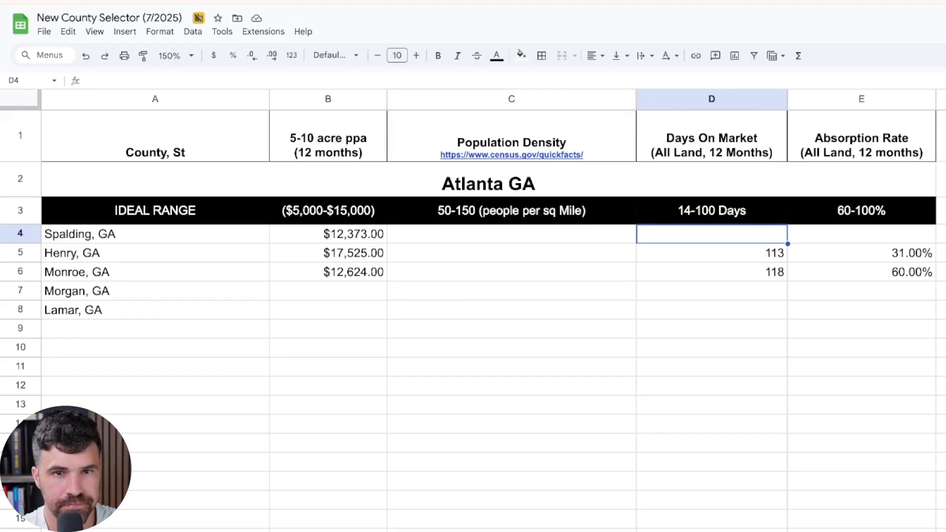
key(Tab)
text(38)
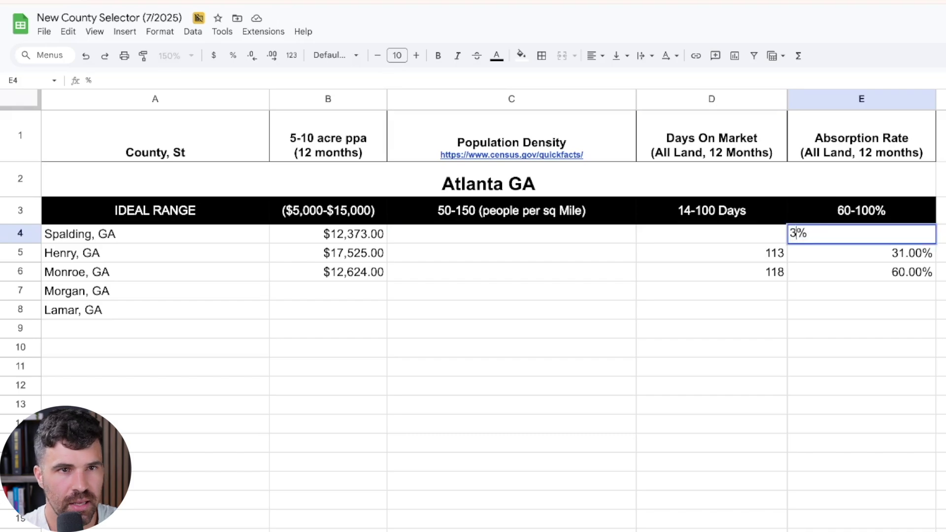
key(Tab)
- Check Spalding County's days on market in Land Portal and enter 152 in spreadsheet cell D4
key(ctrl+Tab)
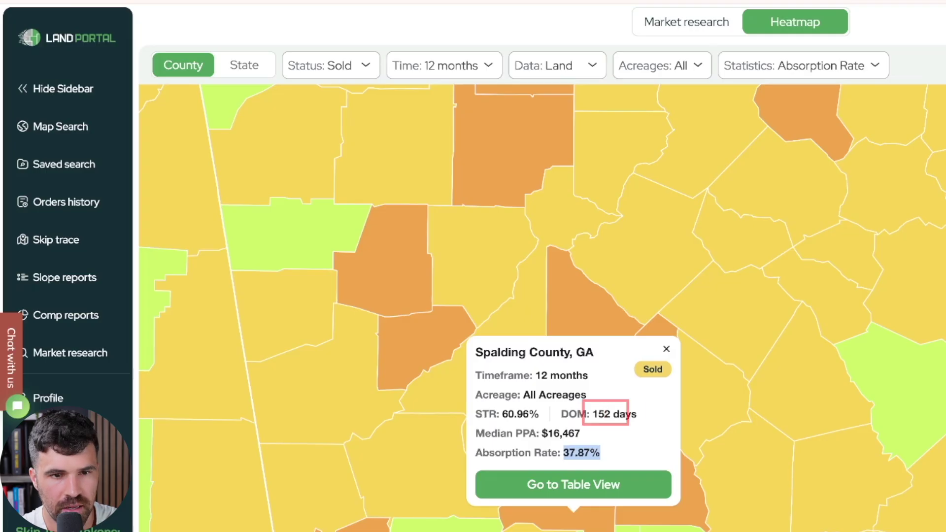
key(ctrl+shift+Tab)
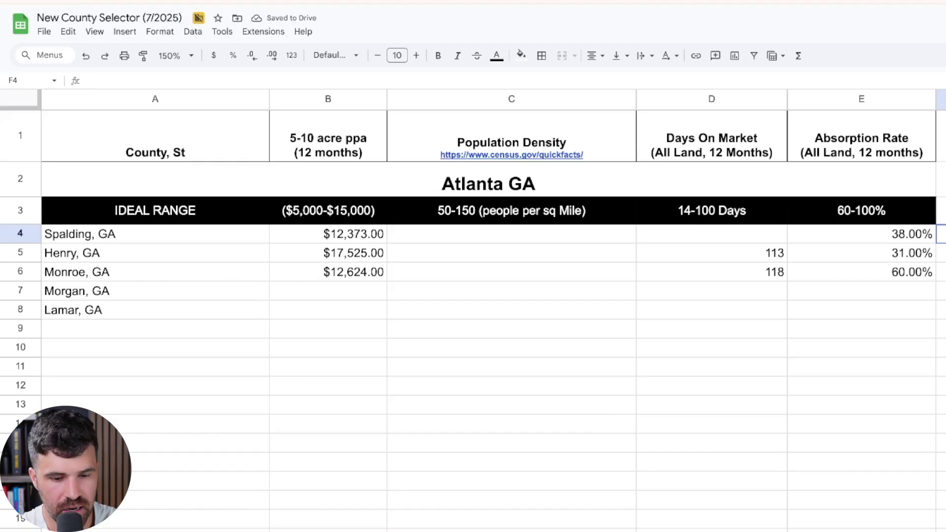
click(712, 234)
text(152)
click(862, 367)
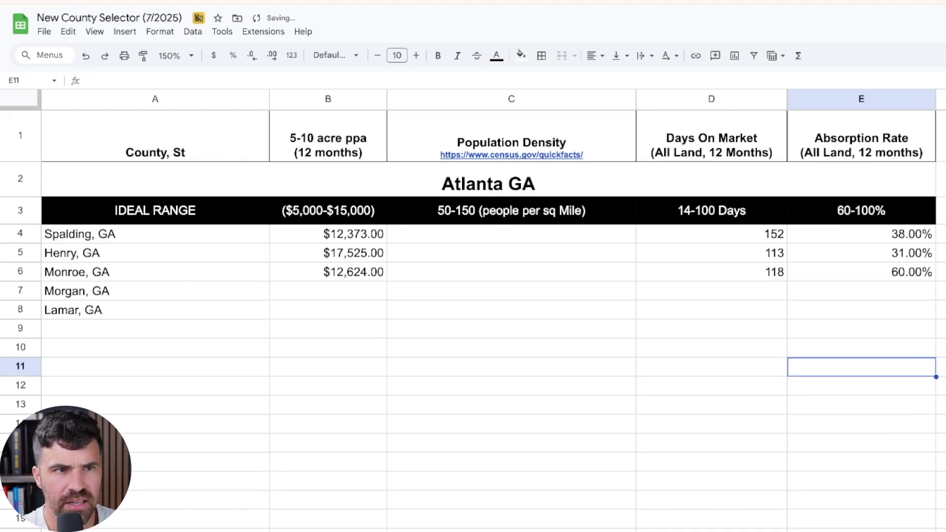
- Close Spalding County's popup in Land Portal and bring up Morgan County's absorption rate and days on market for all acreages
key(ctrl+Tab)
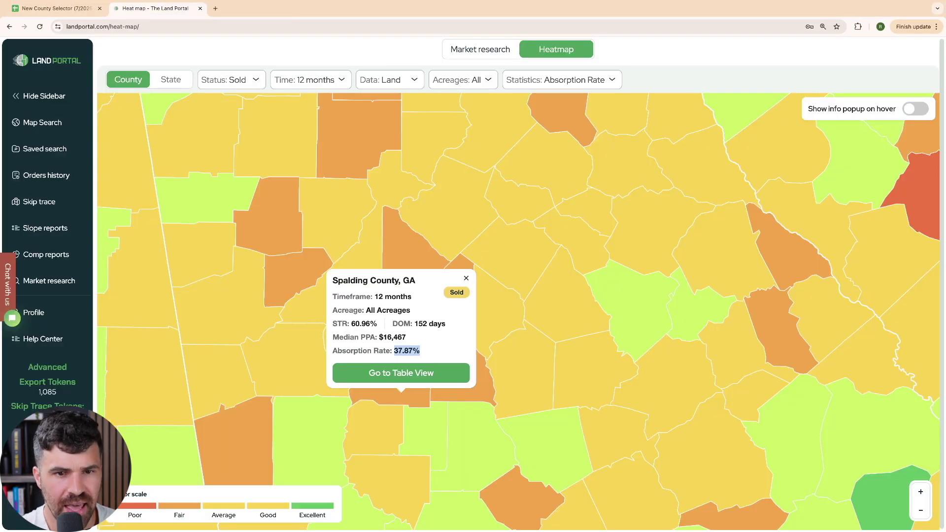
click(466, 278)
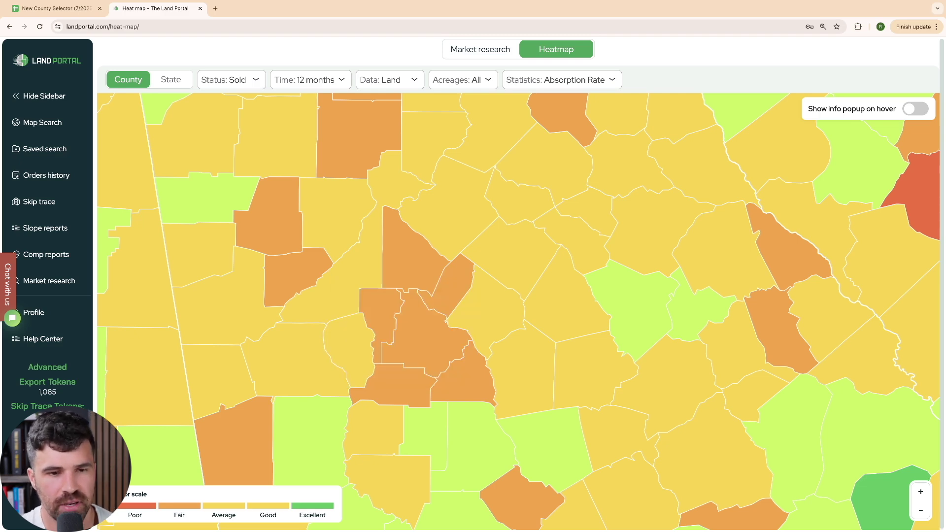
drag(473, 301, 471, 283)
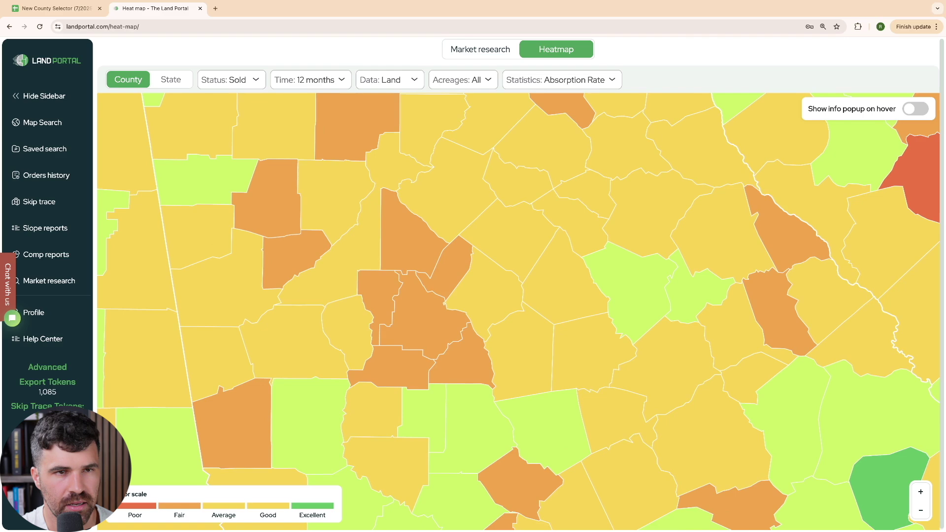
key(ctrl+Tab)
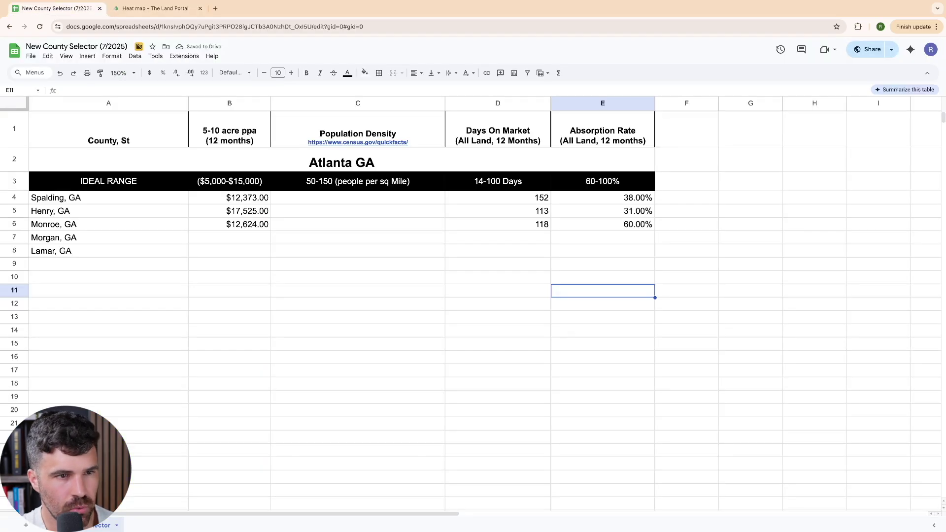
key(ctrl+Tab)
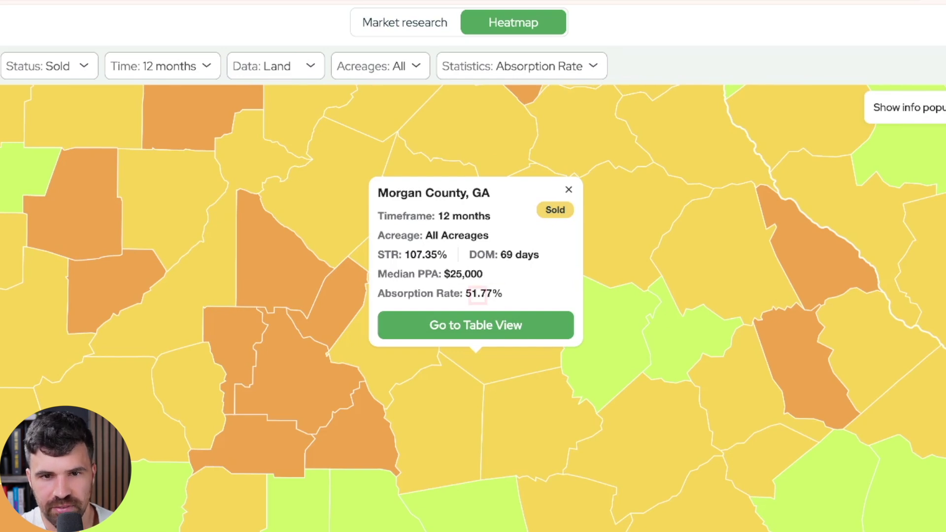
drag(502, 295, 461, 294)
drag(540, 255, 377, 255)
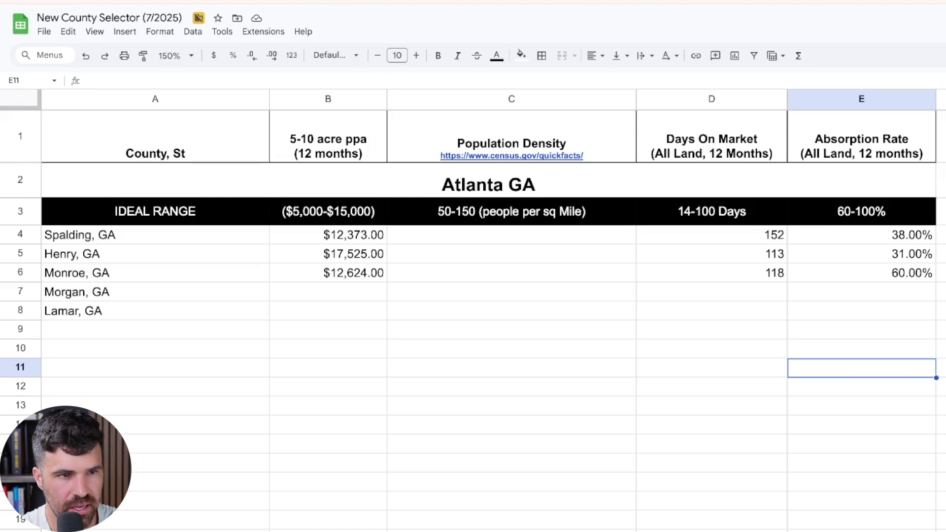
- Enter 52% as the absorption rate and 77 as the days on market for Morgan, GA in row 7
click(861, 292)
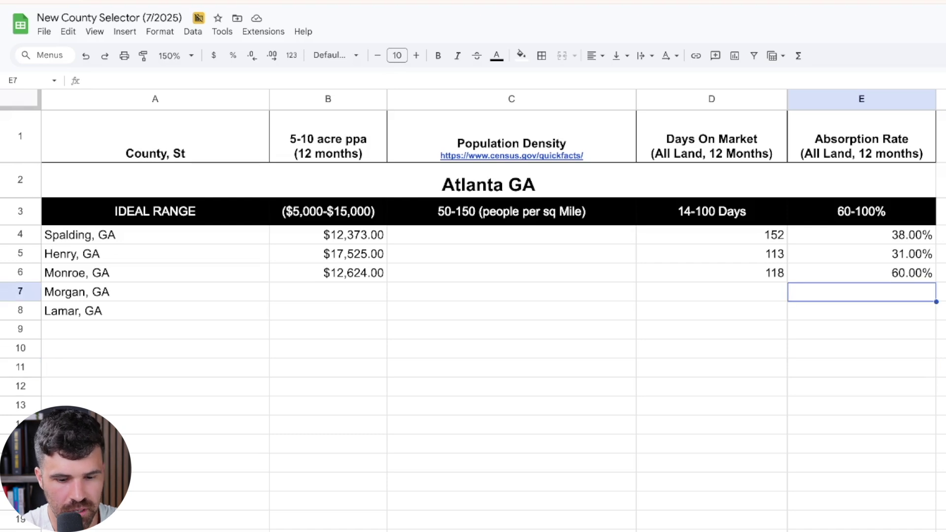
text(52)
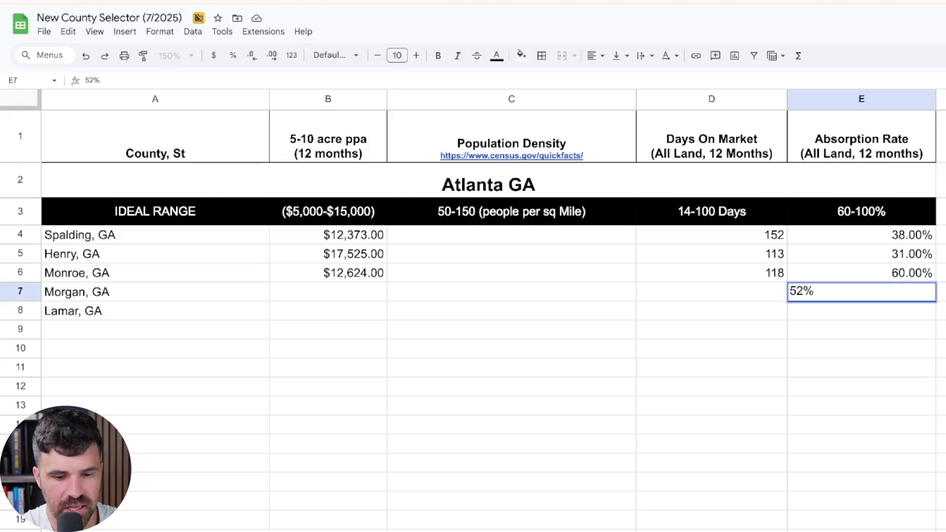
key(Left)
text(77)
key(Right)
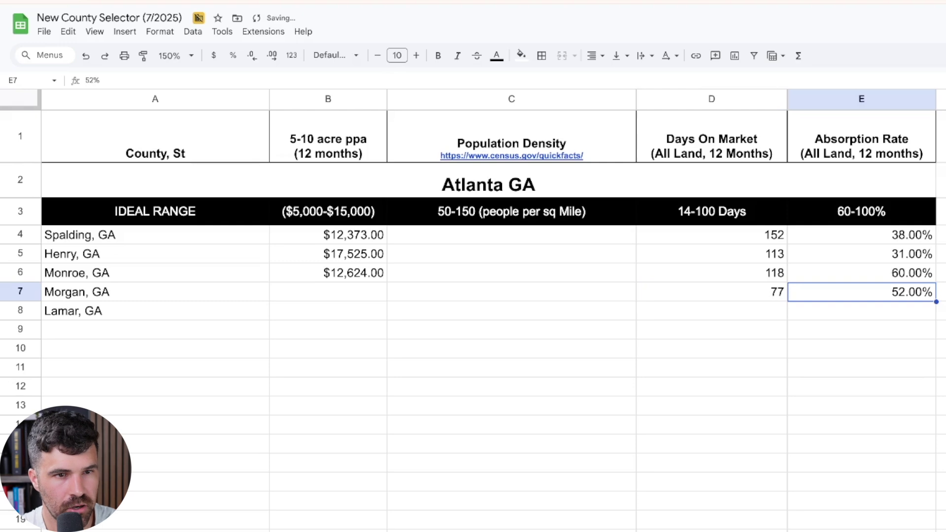
- Filter the Land Portal heatmap to 5-10 acres for Morgan County's median price per acre and enter 21316 in spreadsheet cell B7
click(156, 9)
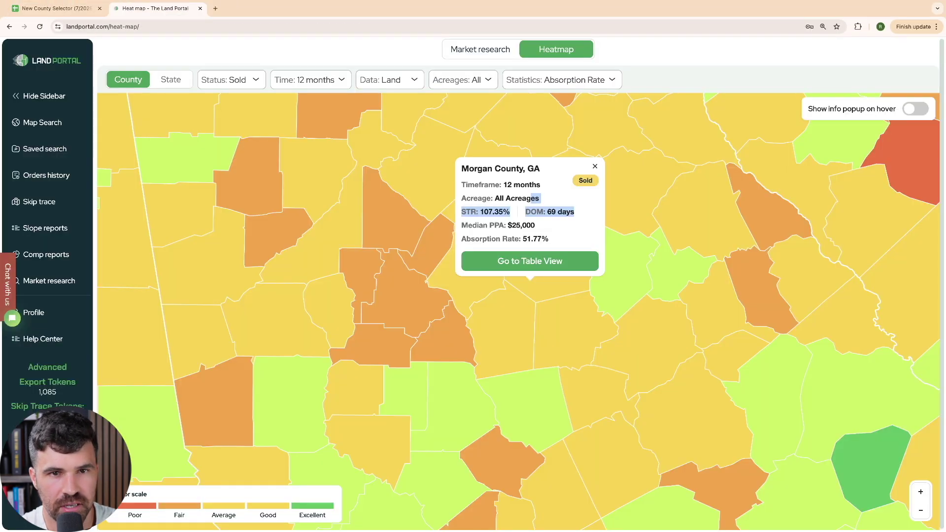
click(463, 80)
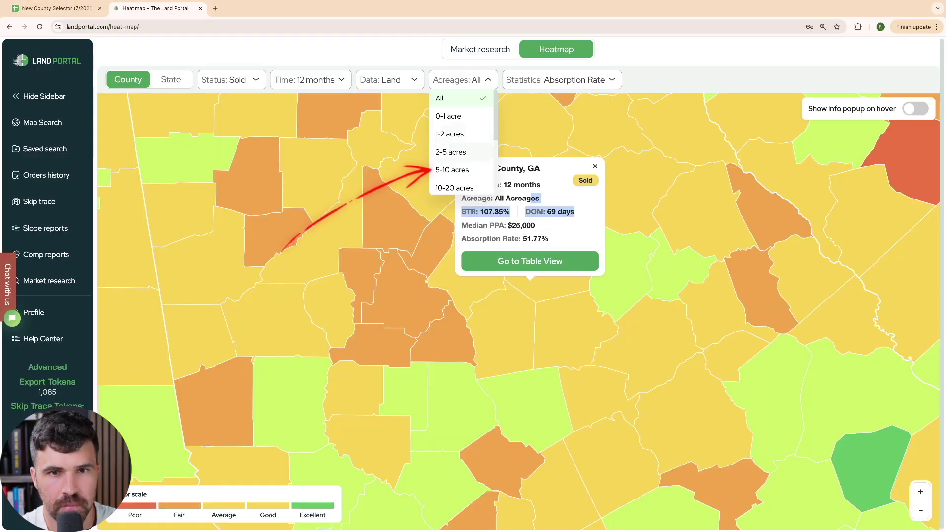
click(453, 167)
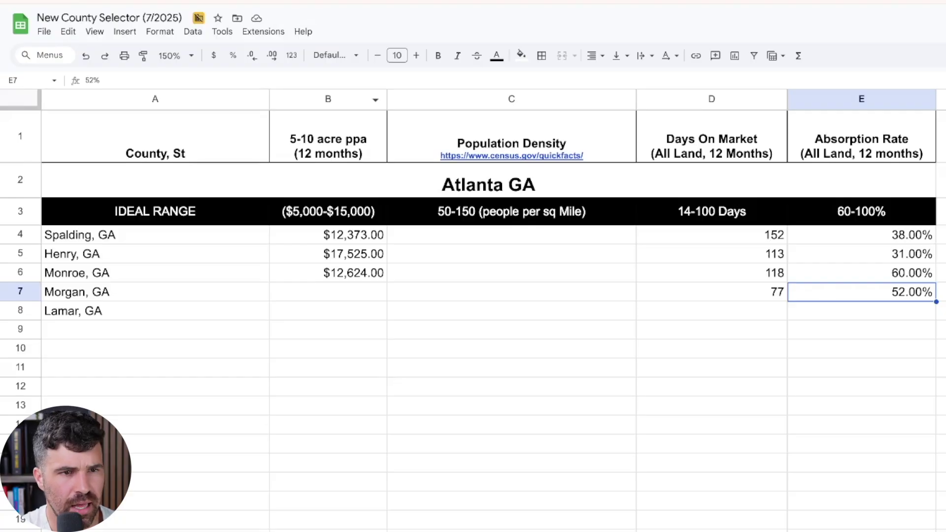
key(Left)
key(Left)
key(Left)
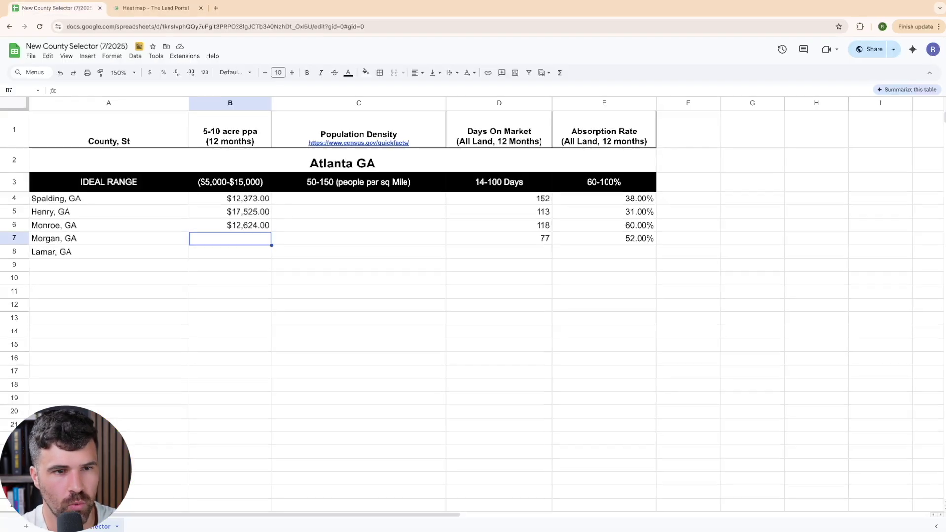
text(21316)
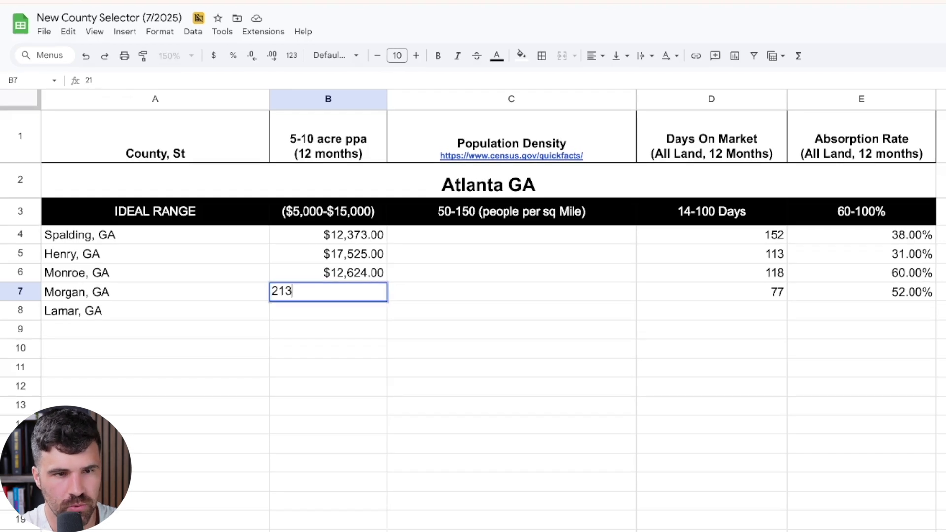
key(Tab)
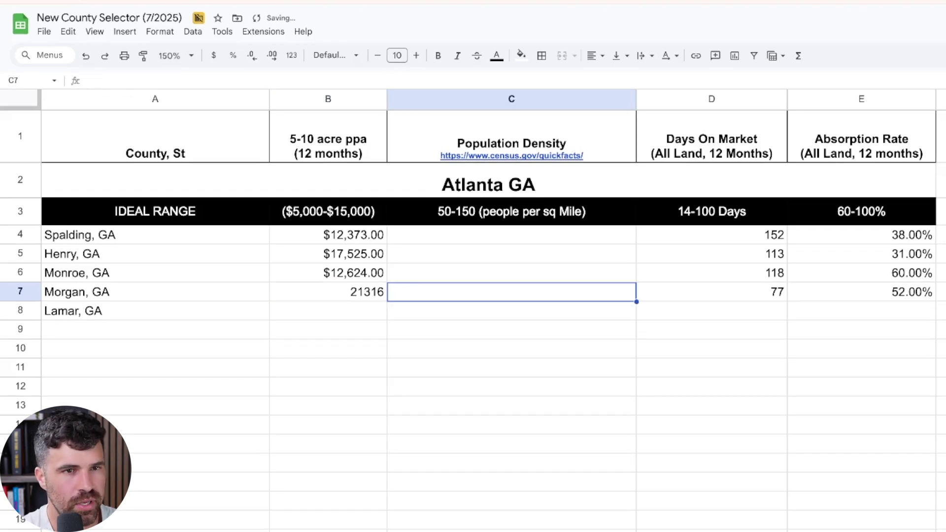
- Format the whole 5-10 acre ppa column as currency
key(Left)
click(328, 99)
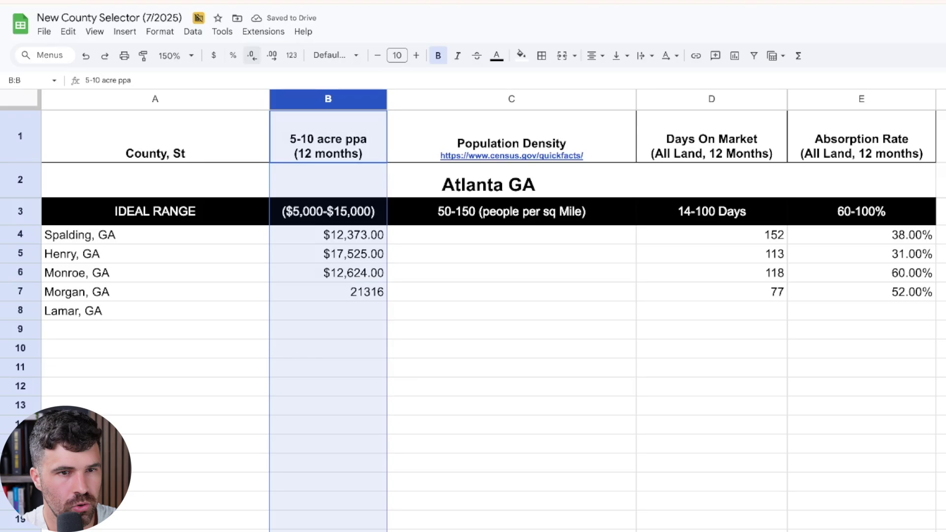
click(214, 55)
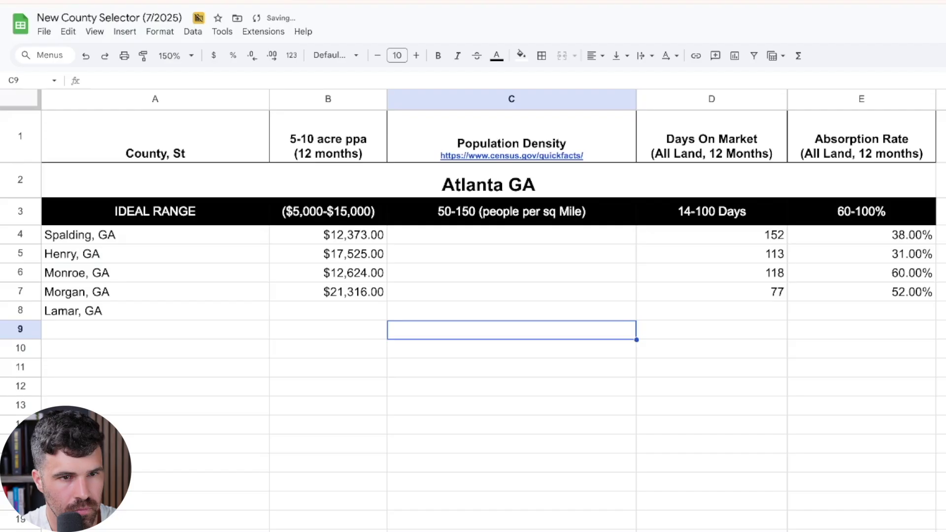
- Enter 12,463 as the 5-10 acre price per acre for Lamar, GA in cell B8
click(329, 292)
click(329, 311)
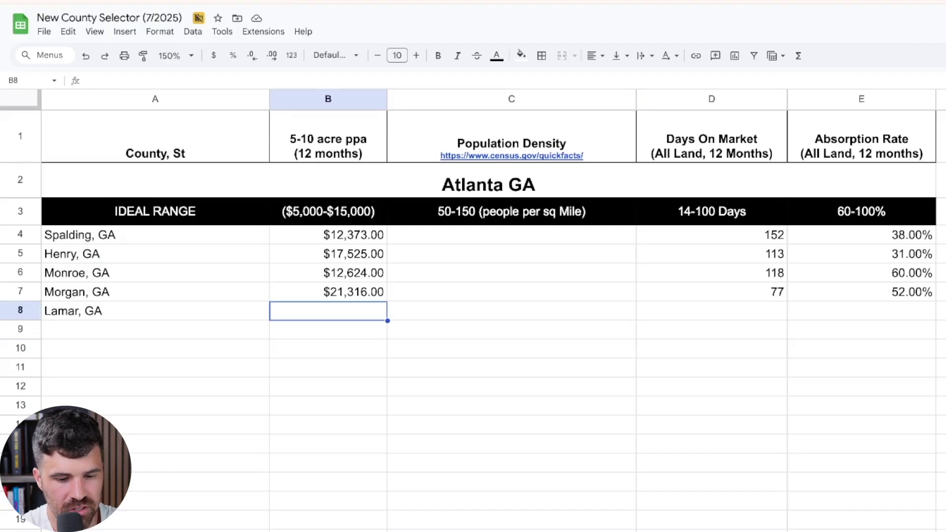
text(12,463)
key(Tab)
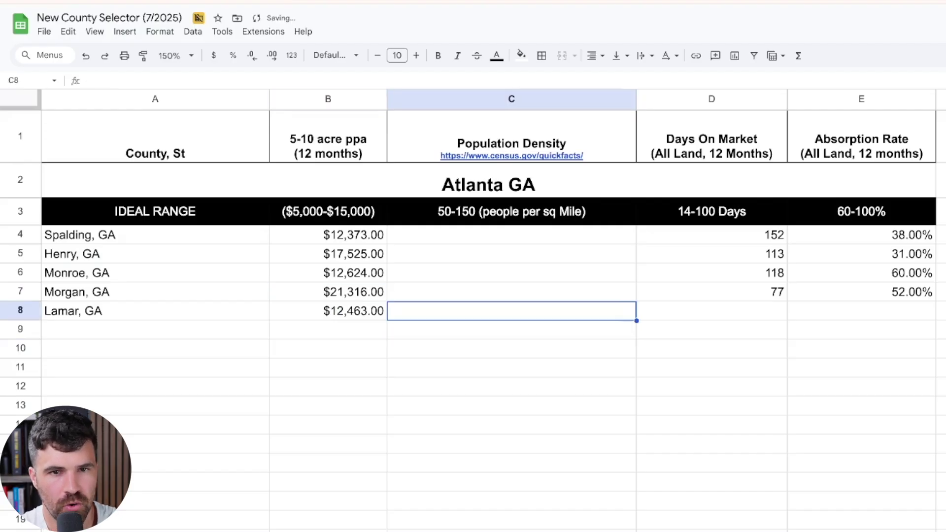
key(Tab)
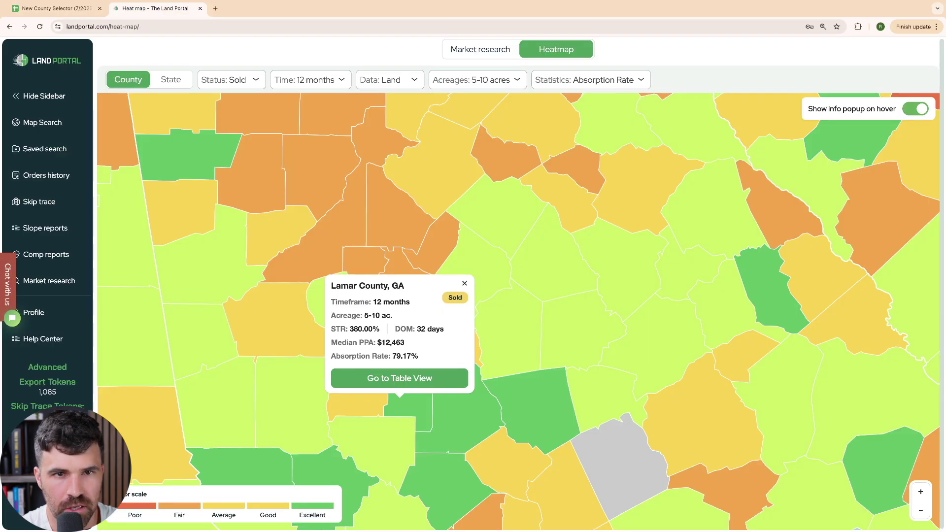
- Set Land Portal's acreage filter to All for Lamar County and enter 118 days on market and 65% absorption rate in spreadsheet row 8
click(477, 80)
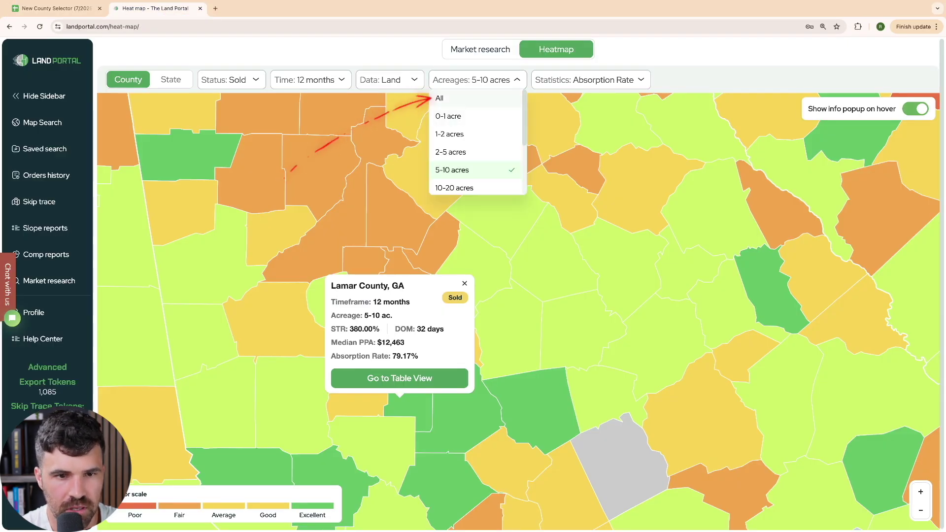
click(440, 97)
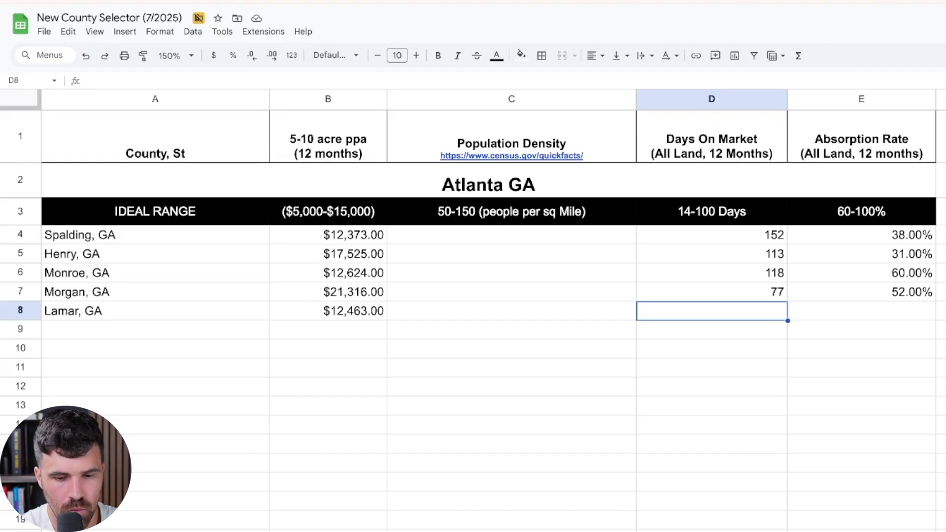
text(118)
key(Tab)
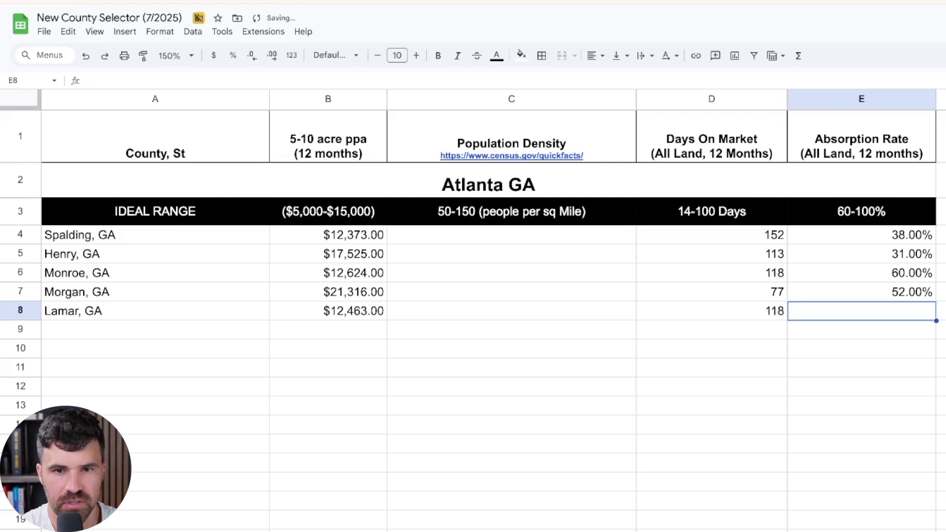
text(65)
key(Tab)
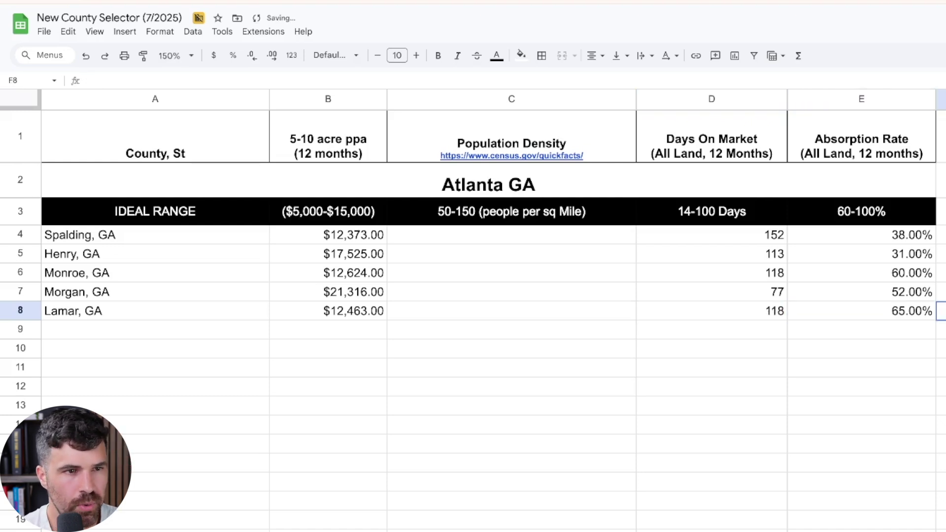
drag(818, 311, 769, 311)
drag(711, 385, 712, 369)
drag(328, 366, 329, 351)
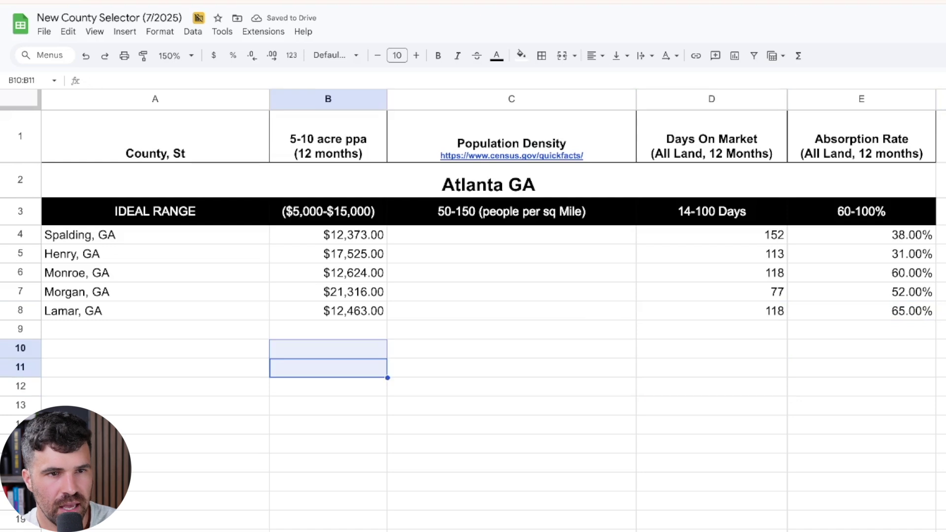
click(328, 310)
- Fill the price per acre cells of Spalding, Monroe and Lamar (B4, B6, B8) with bright green
click(328, 235)
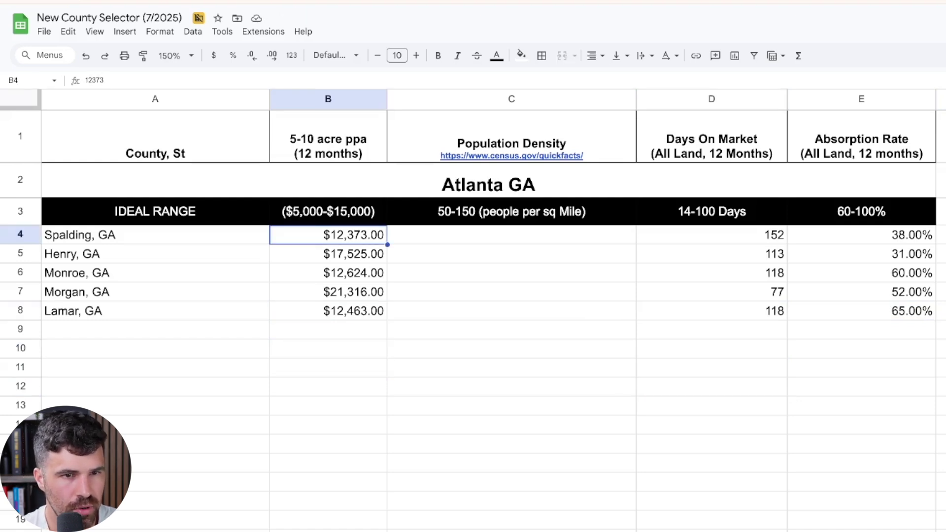
ctrl+click(328, 273)
ctrl+click(328, 311)
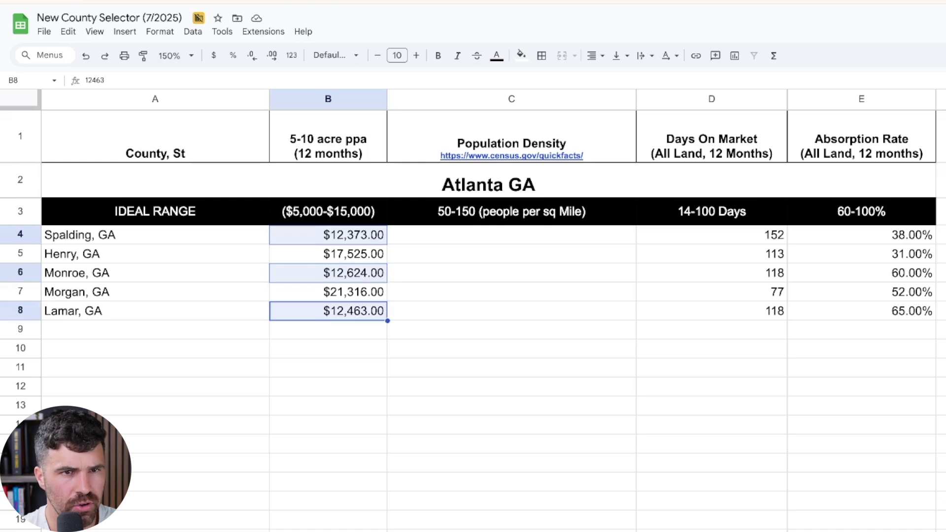
click(521, 54)
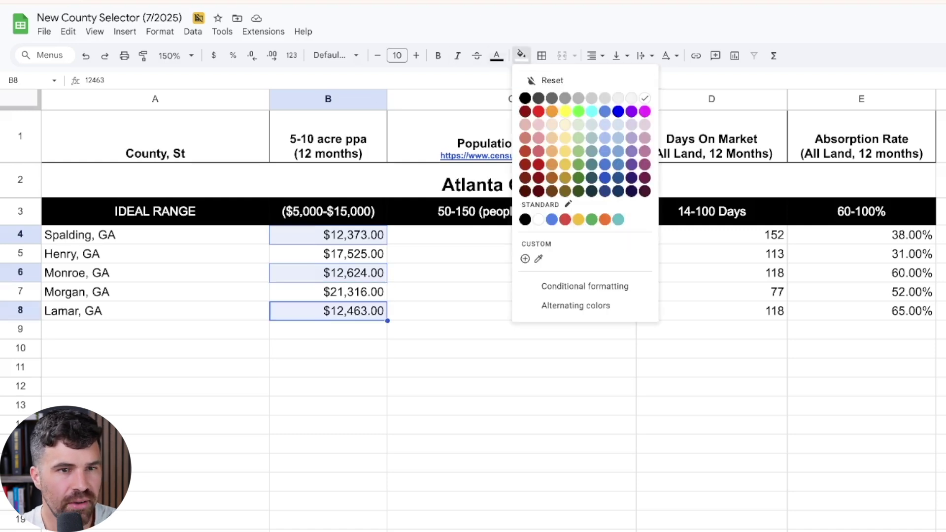
click(576, 112)
click(512, 348)
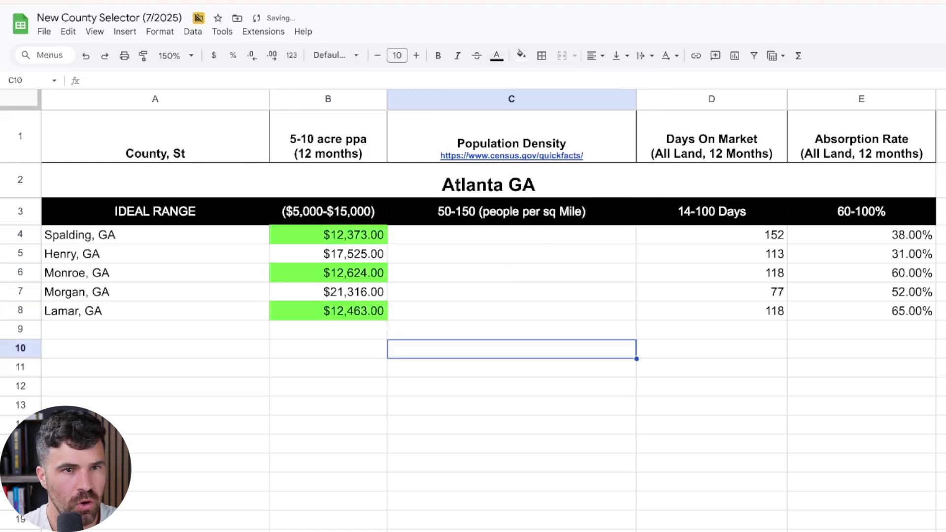
- Fill Morgan County's days on market cell D7 with bright green
click(711, 292)
click(521, 54)
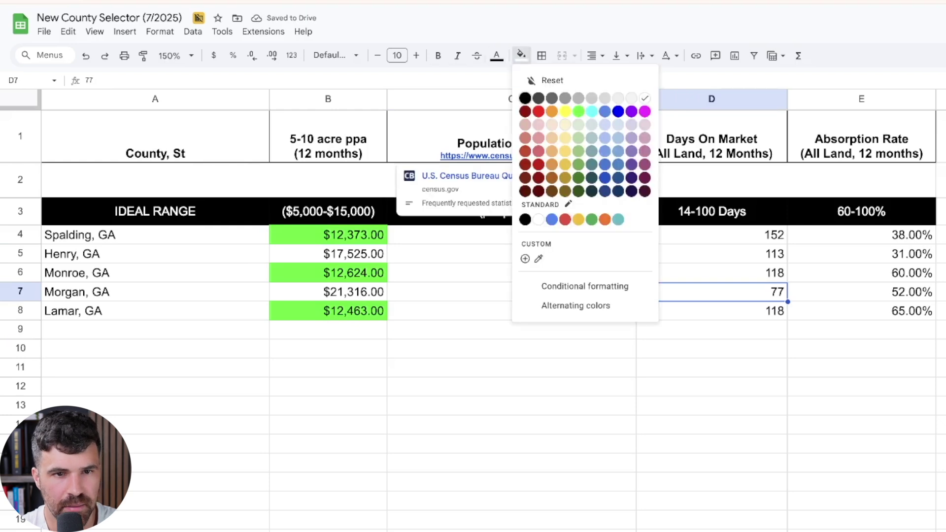
click(578, 111)
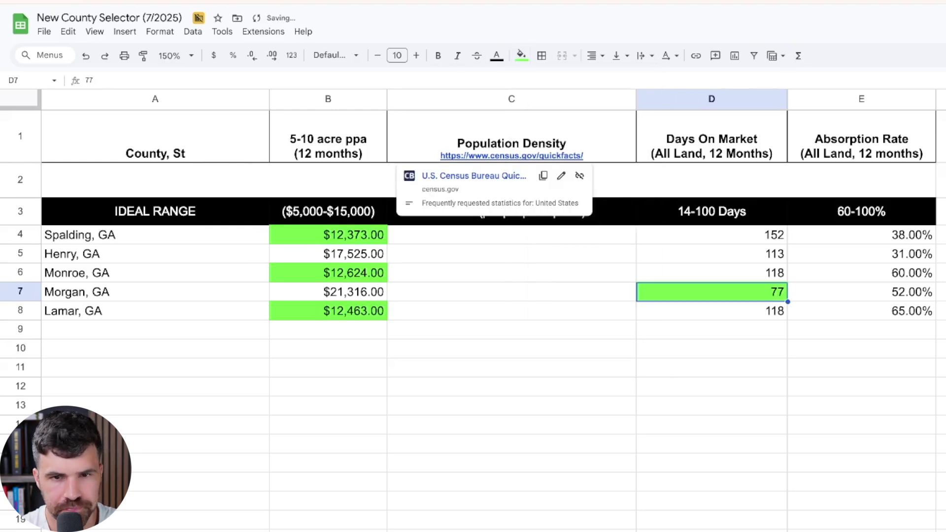
click(712, 330)
- Fill the absorption rate cells of Monroe and Lamar (E6 and E8) with bright green
click(862, 235)
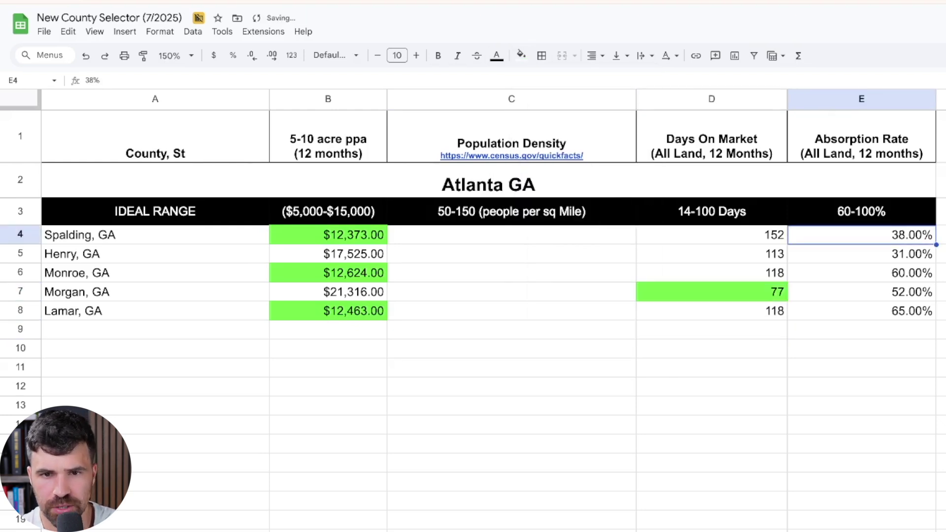
click(862, 273)
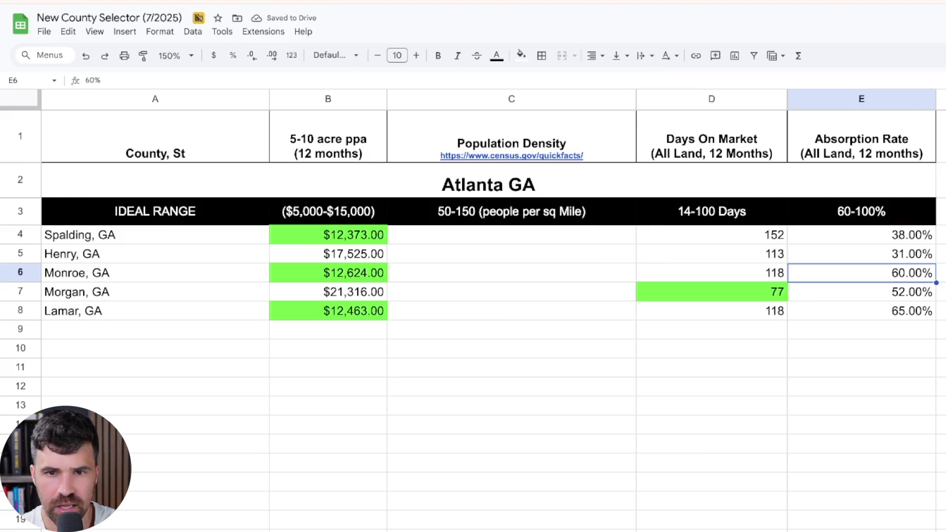
ctrl+click(861, 311)
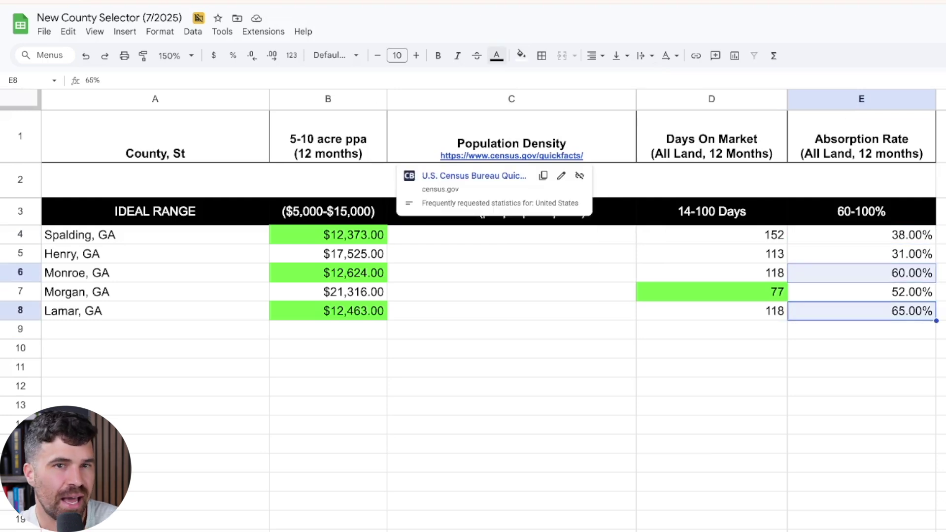
click(521, 55)
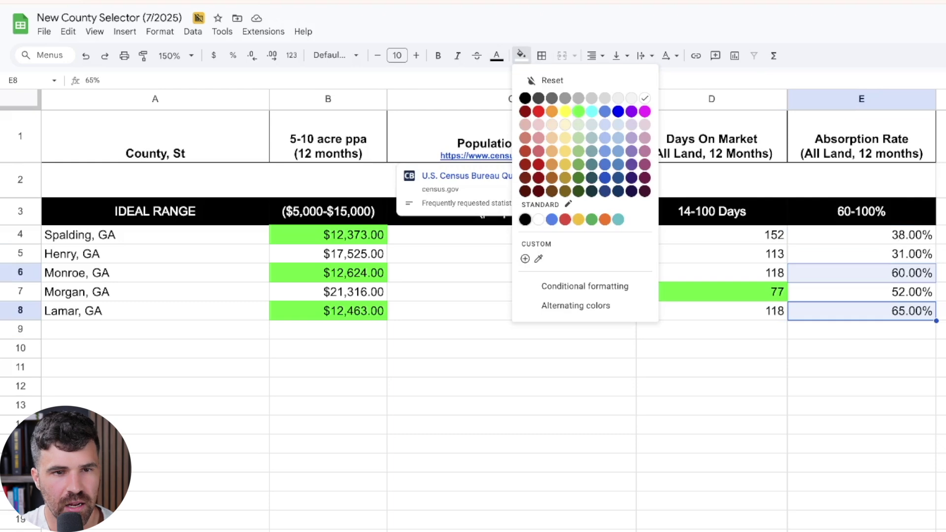
click(577, 111)
click(511, 329)
drag(328, 311, 941, 311)
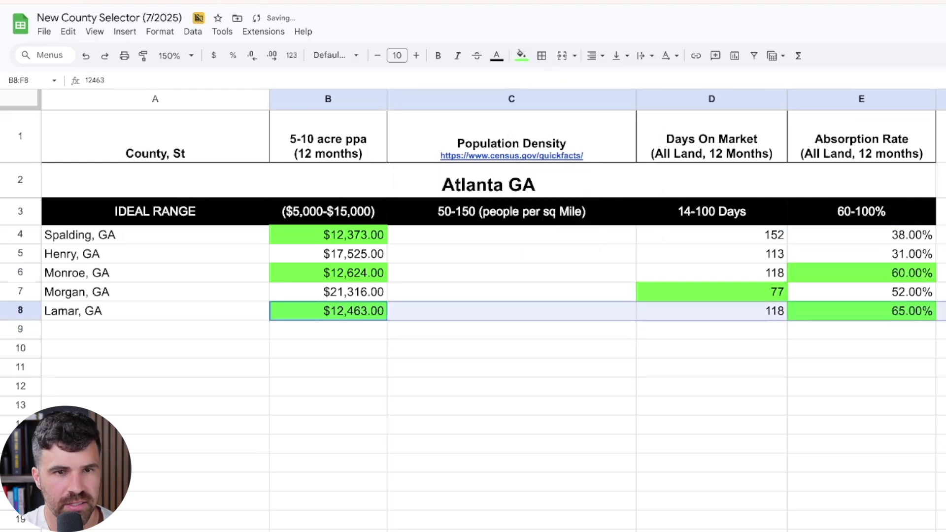
click(861, 406)
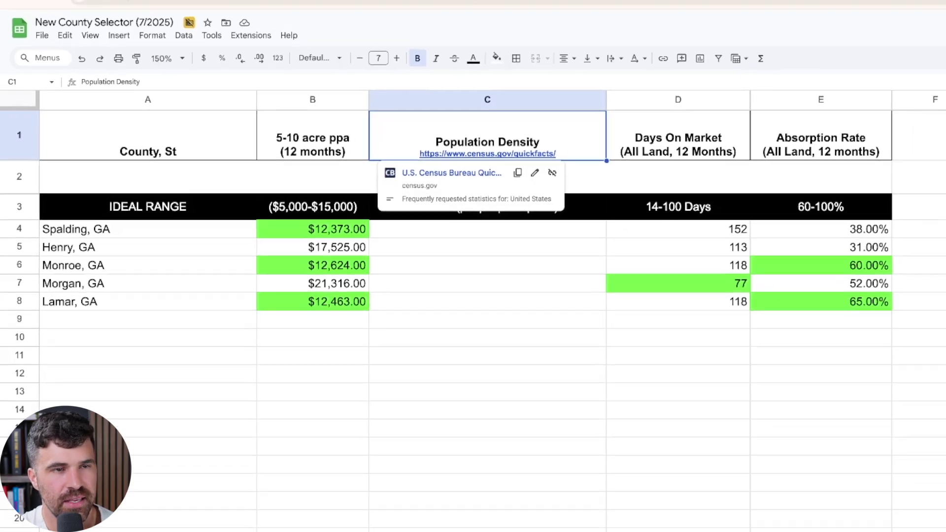
- Open Census QuickFacts from the Population Density header link and look up Spalding County's population per square mile
click(452, 173)
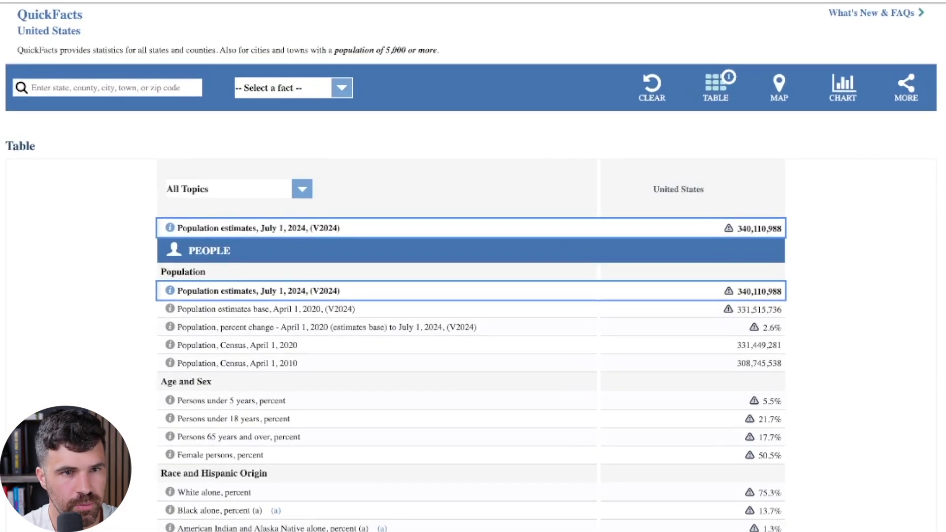
click(107, 87)
text(spalding )
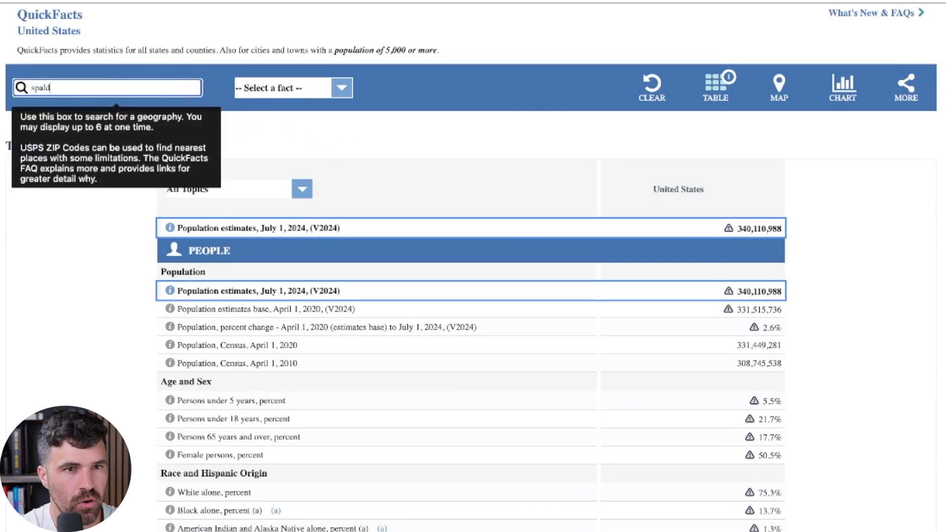
text(county)
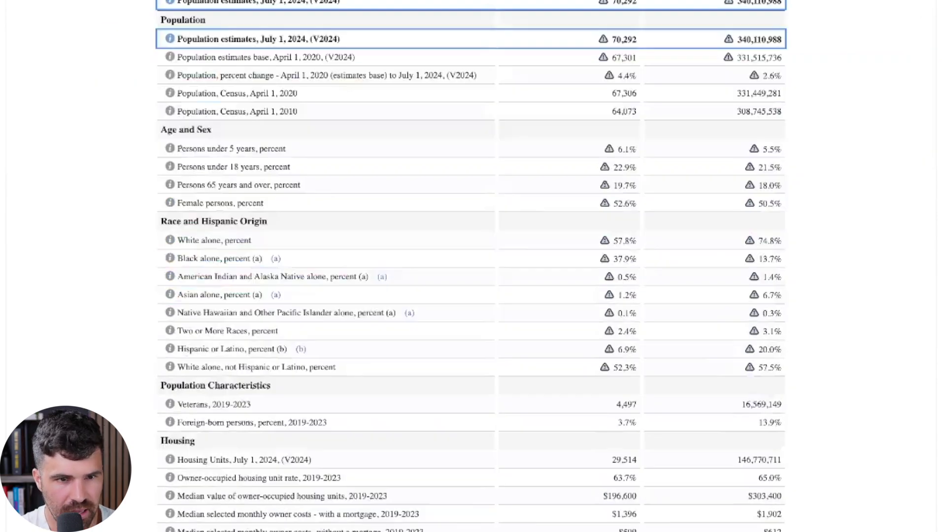
scroll(473, 266, down, 15)
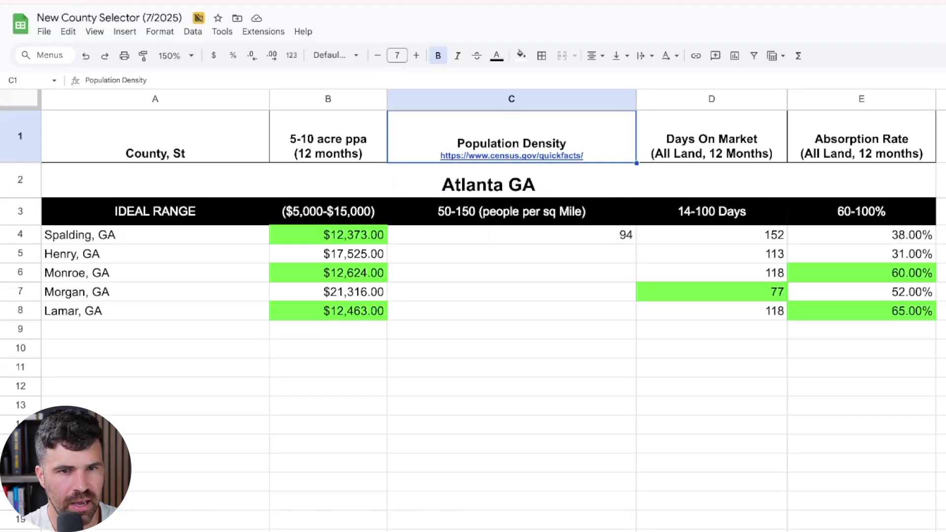
- Set Spalding County's population density in spreadsheet cell C4 to 343
click(512, 273)
click(511, 235)
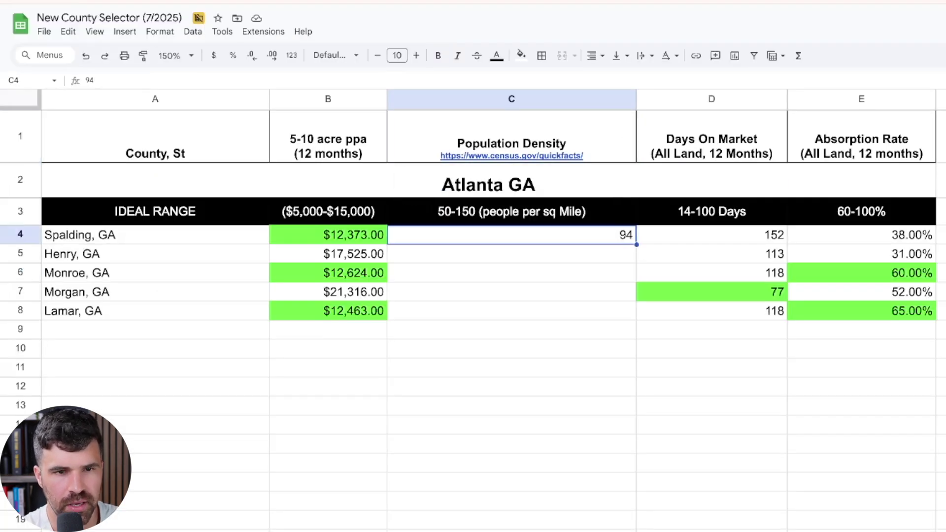
text(343)
click(511, 425)
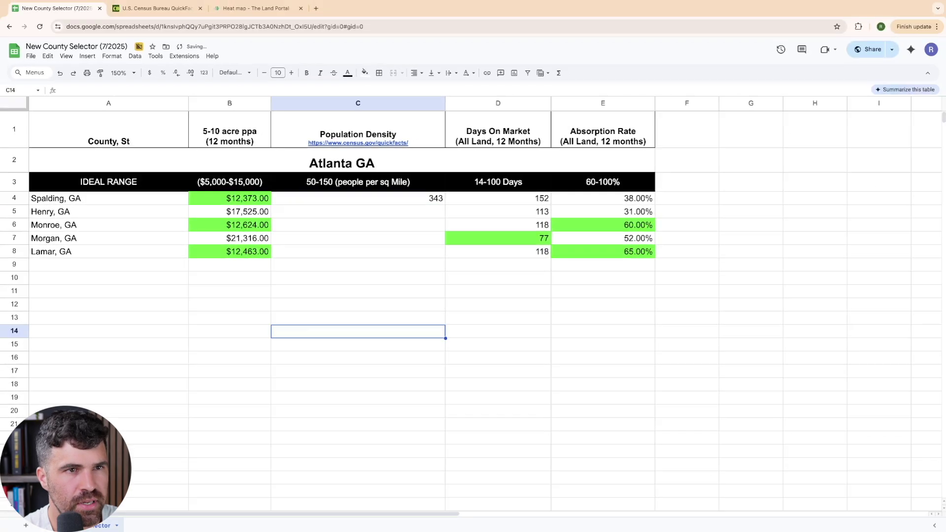
- Add Henry County, Georgia to the Census QuickFacts table and look up its population per square mile for 2020
click(153, 8)
text(y ga)
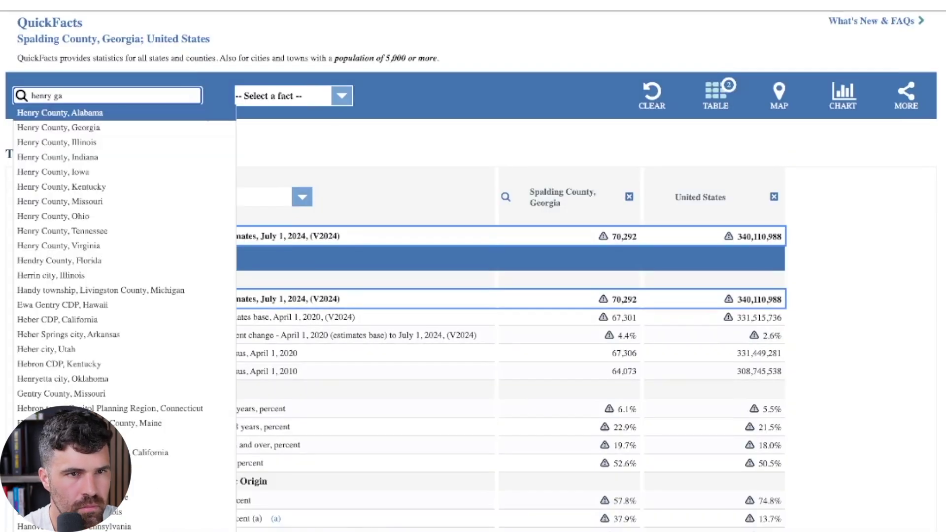
key(Down)
key(Return)
scroll(473, 266, down, 15)
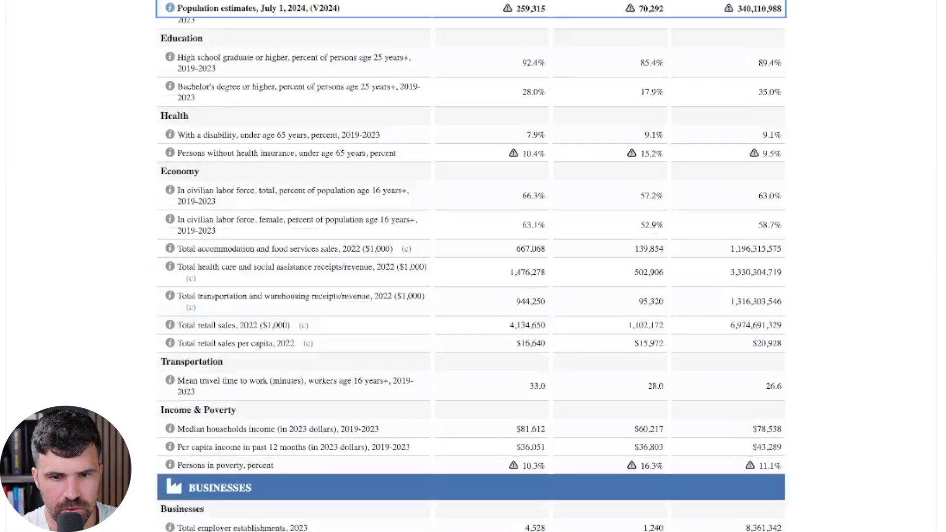
scroll(473, 266, up, 5)
scroll(473, 266, down, 5)
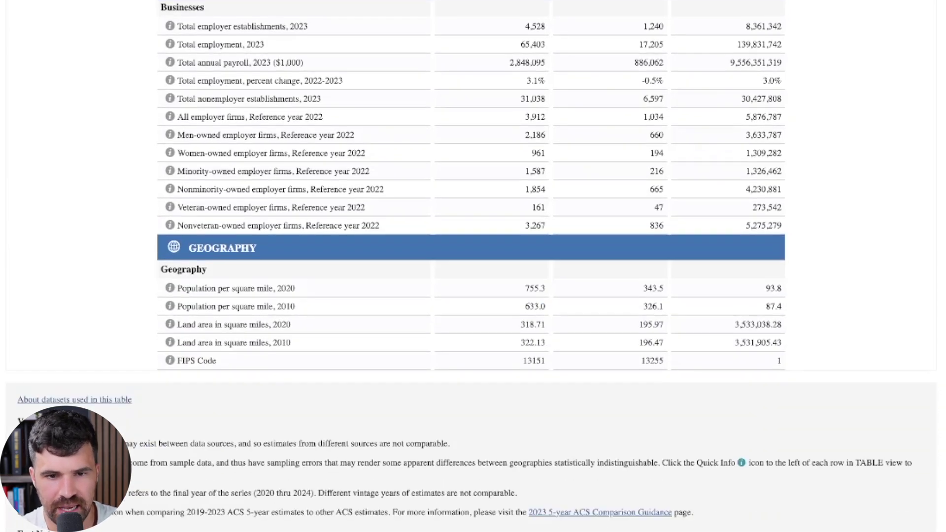
scroll(473, 266, up, 1)
scroll(473, 306, up, 1)
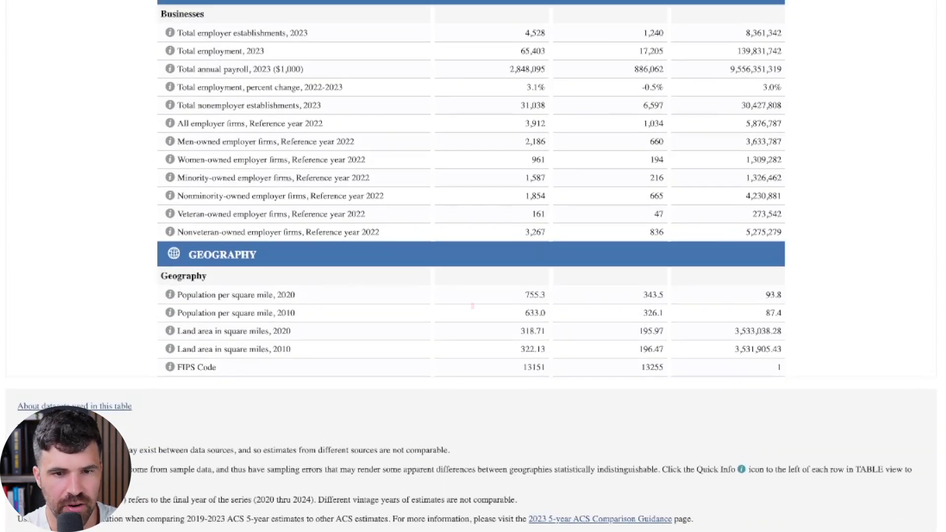
- Set Henry County's population density in spreadsheet cell C5 to 755
double_click(536, 309)
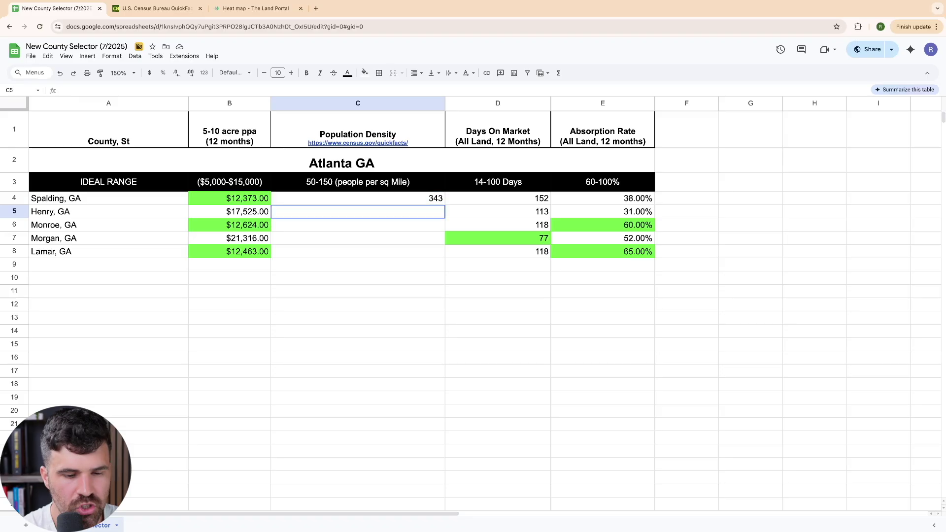
text(755)
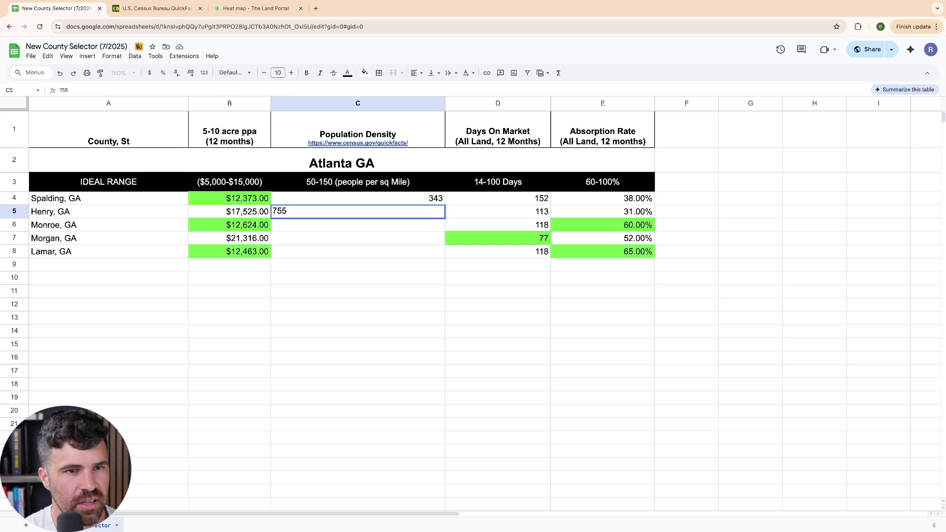
key(Return)
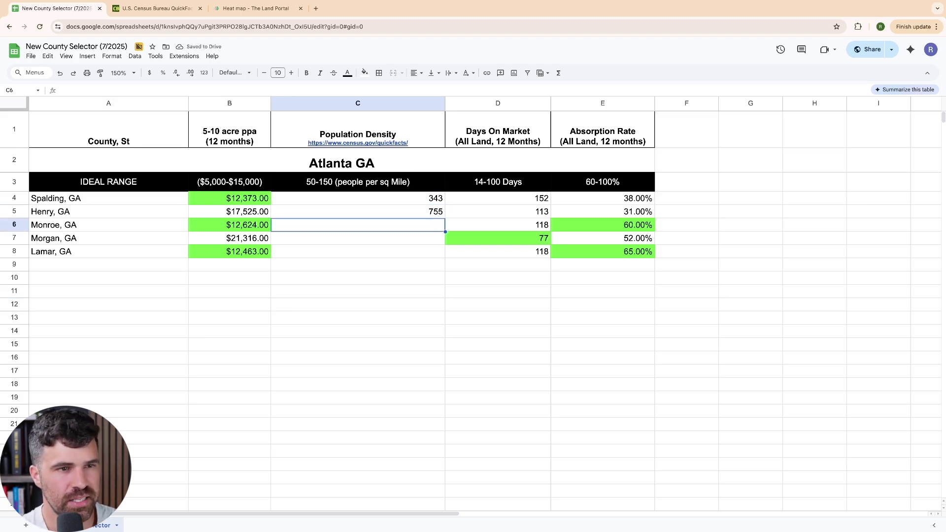
- Add Monroe County, Georgia to the Census QuickFacts table and look up its 2020 population per square mile
click(148, 9)
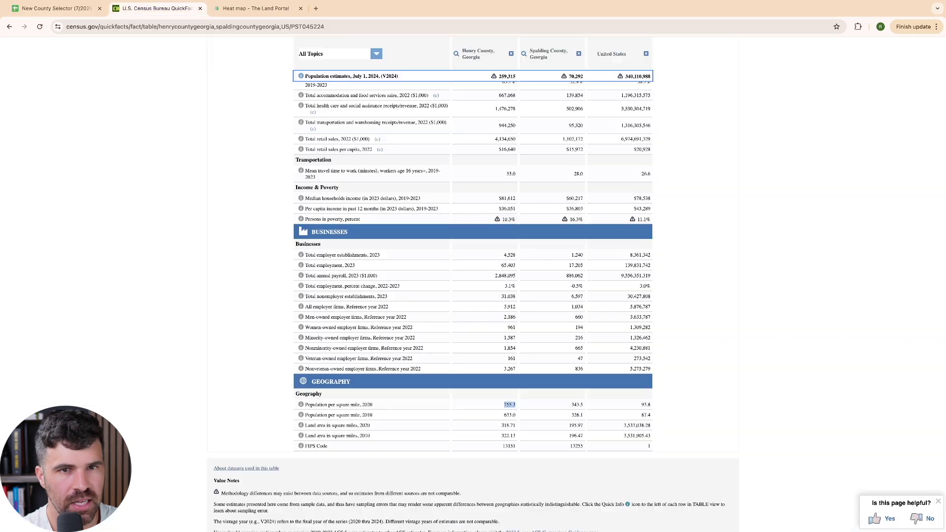
scroll(474, 296, up, 15)
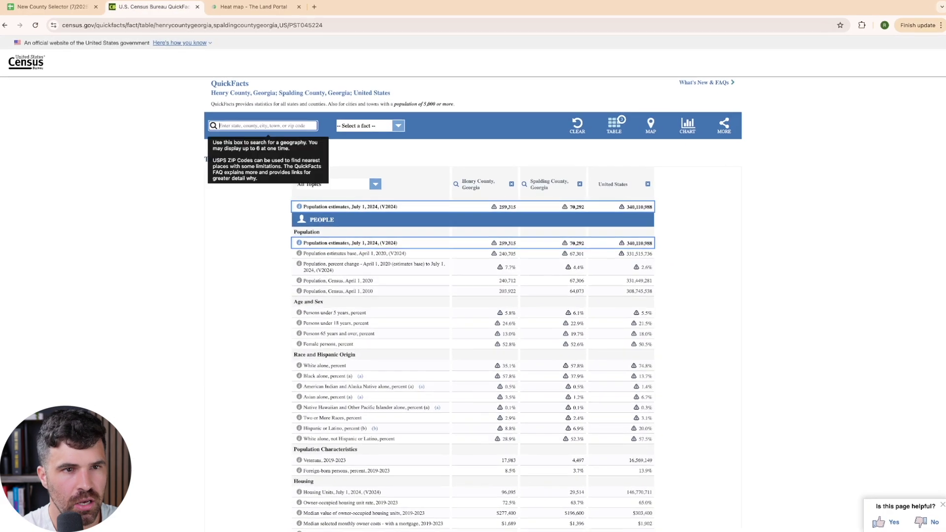
text(monroe coun)
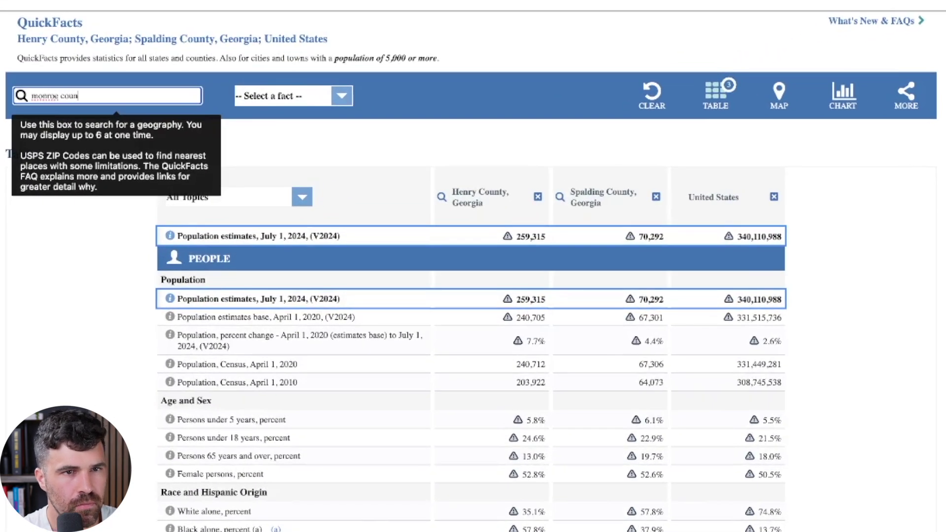
click(64, 157)
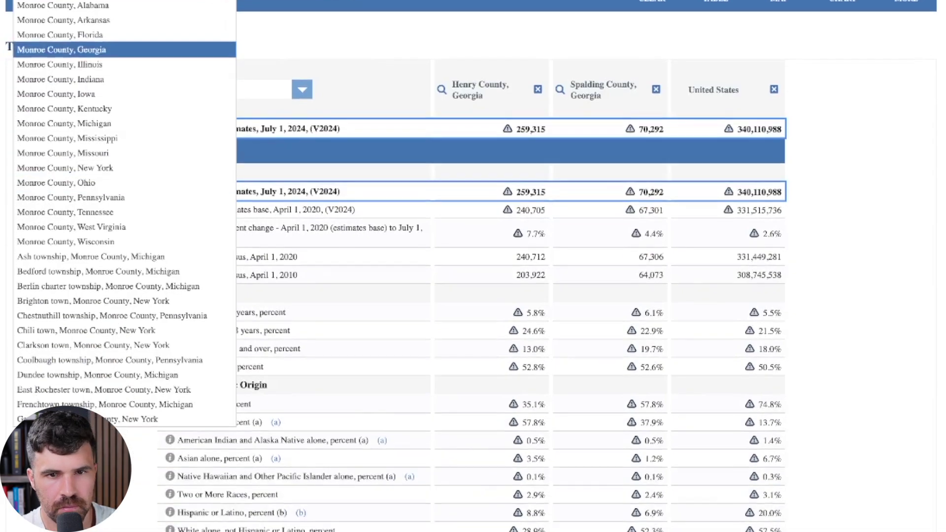
scroll(471, 266, down, 20)
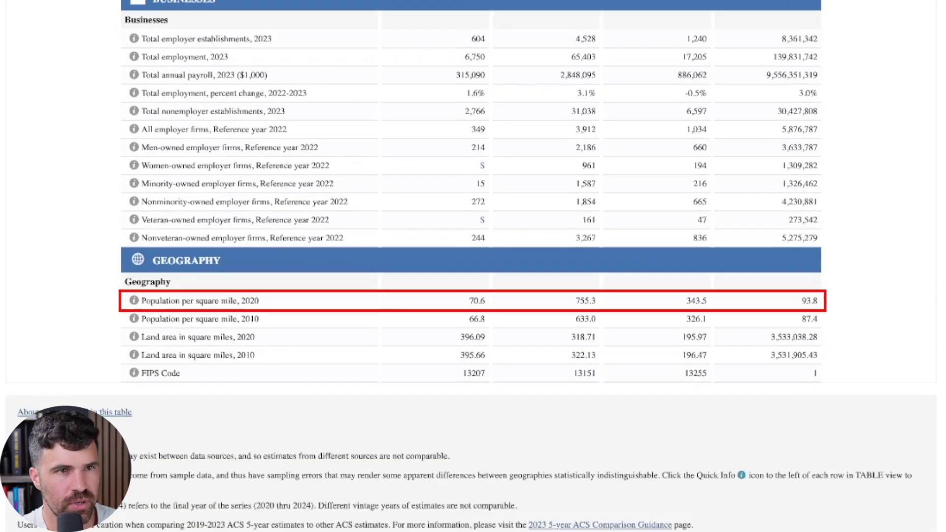
double_click(477, 301)
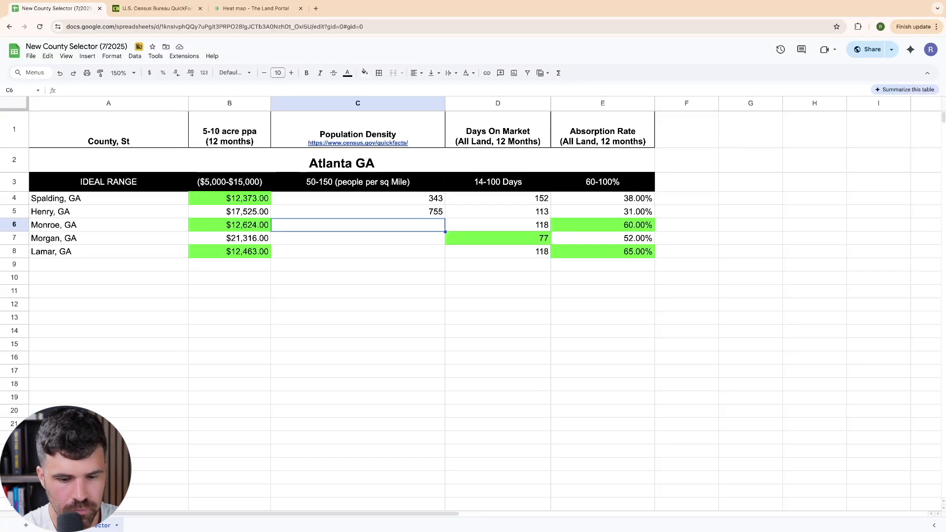
- Set Monroe County's population density in spreadsheet cell C6 to 71
text(71)
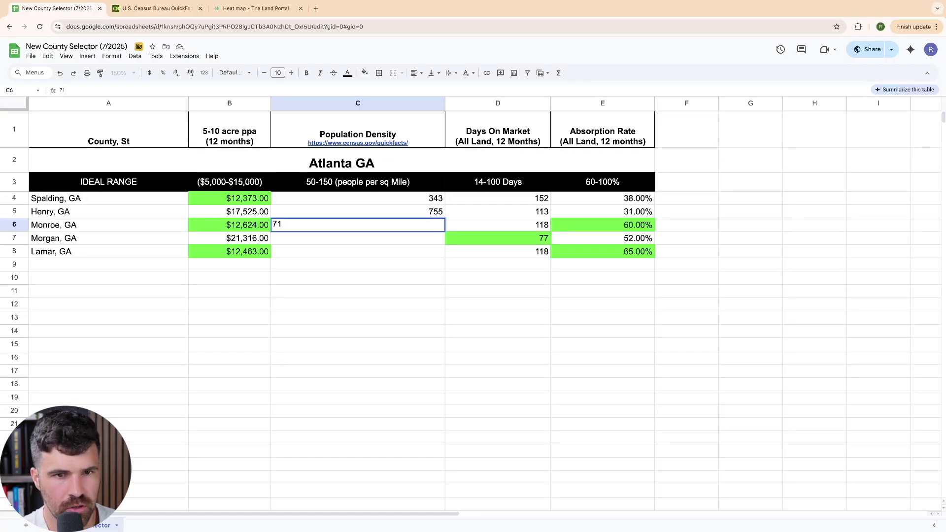
click(358, 278)
click(374, 238)
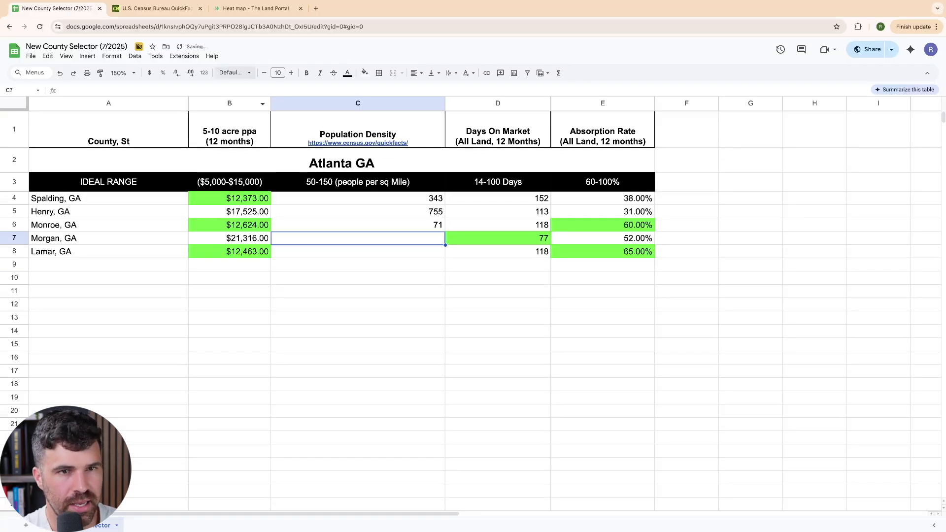
- Add Morgan County, Georgia to the Census QuickFacts table and look up its 2020 population per square mile
click(157, 9)
text(morgan)
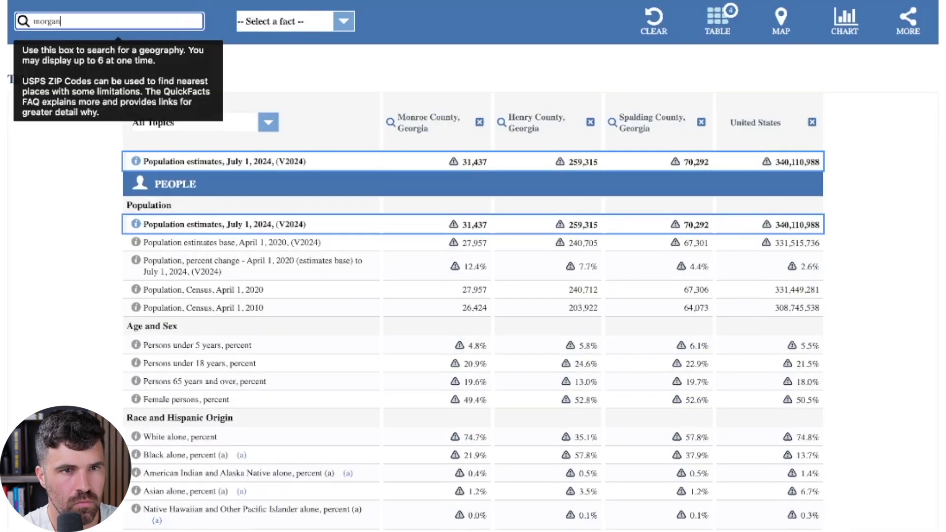
text( cou)
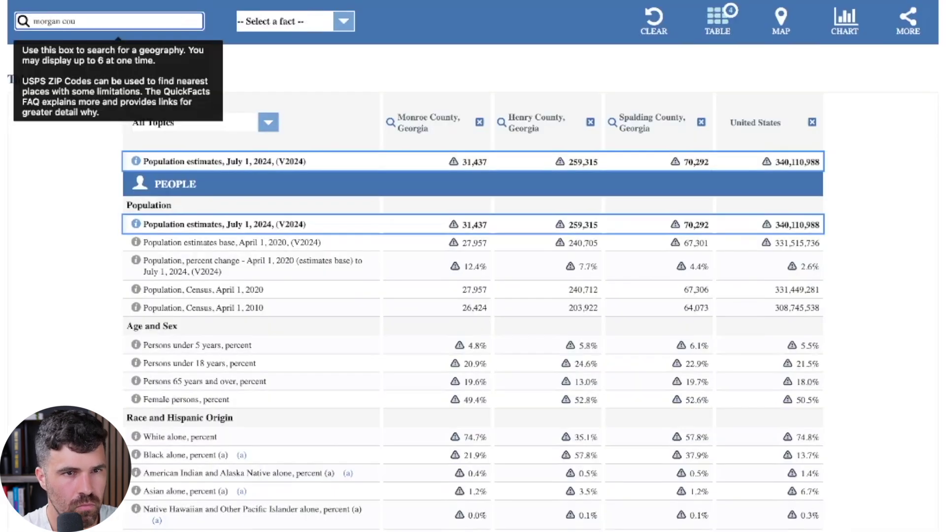
key(Down)
key(Down)
key(Down)
key(Return)
scroll(472, 266, down, 20)
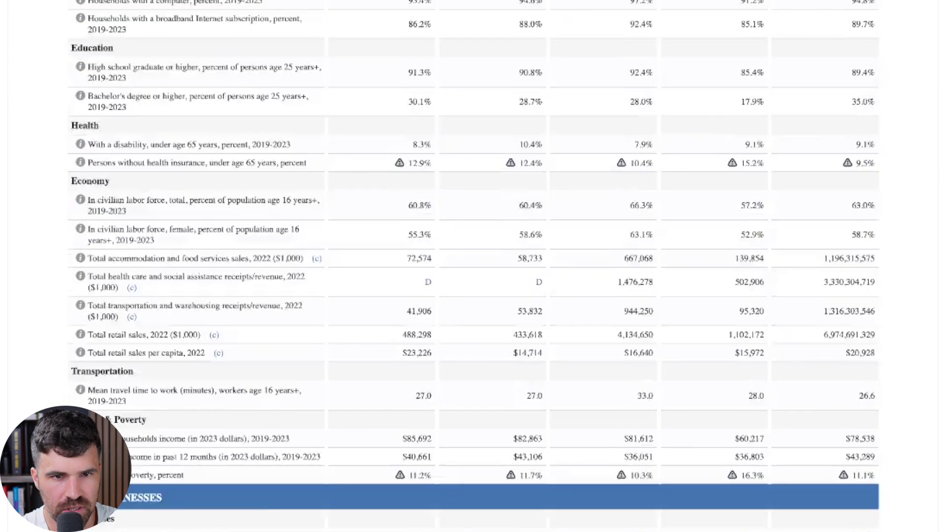
scroll(472, 267, up, 2)
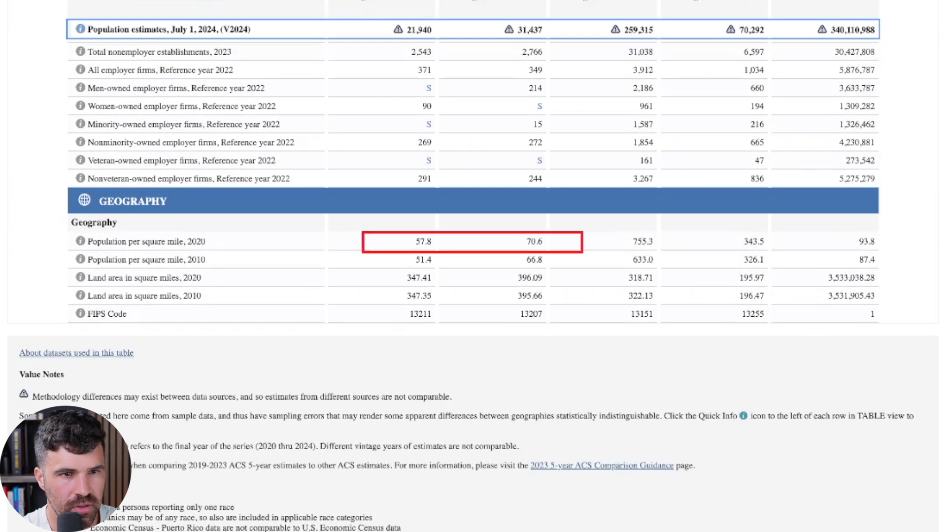
- Set Morgan County's population density in spreadsheet cell C7 to 58
key(ctrl+Tab)
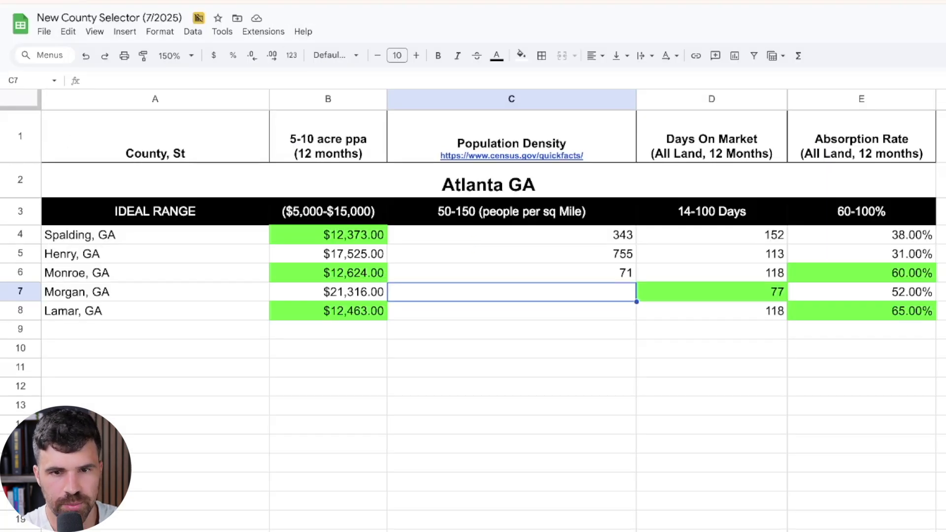
text(58)
click(511, 387)
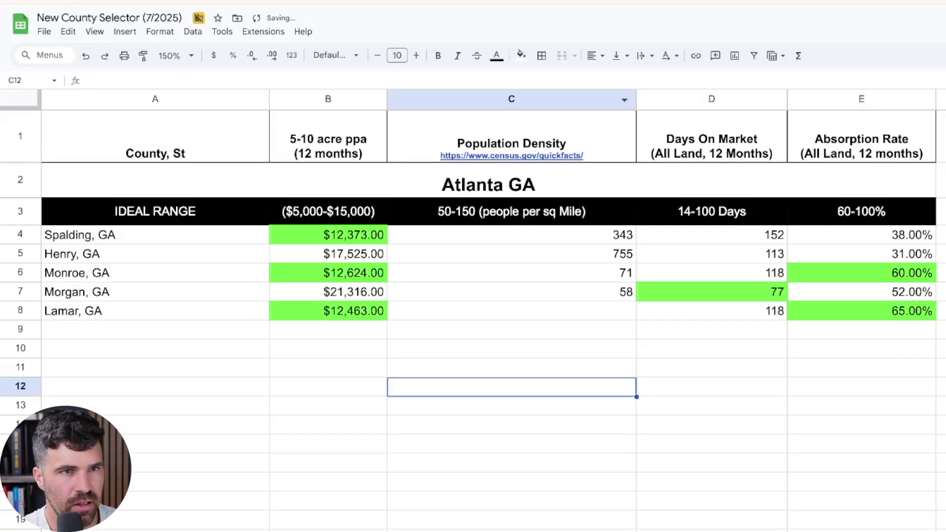
- Add Lamar County, Georgia to the Census QuickFacts table and look up its 2020 population per square mile
key(ctrl+Tab)
text(lamar co)
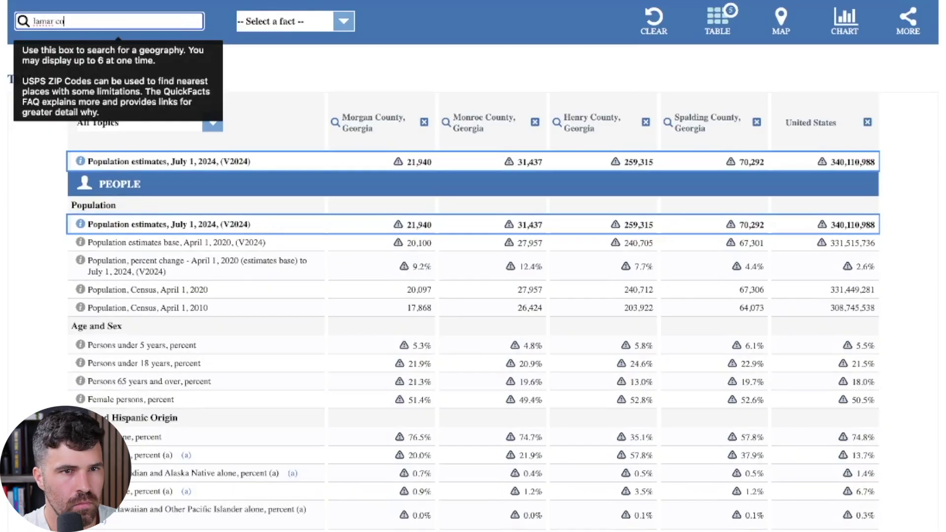
key(Down)
key(Return)
scroll(471, 359, down, 20)
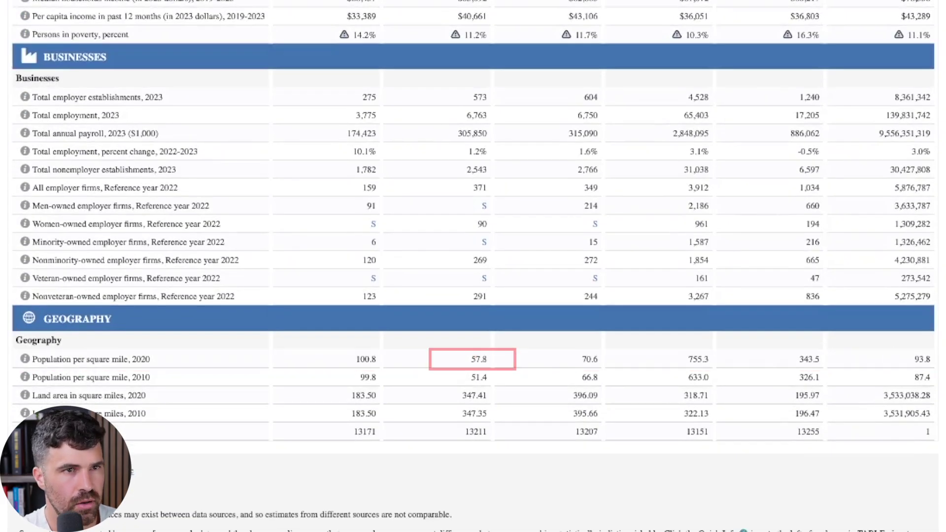
scroll(471, 266, up, 2)
- Set Lamar County's population density in spreadsheet cell C8 to 101
key(ctrl+shift+Tab)
click(470, 285)
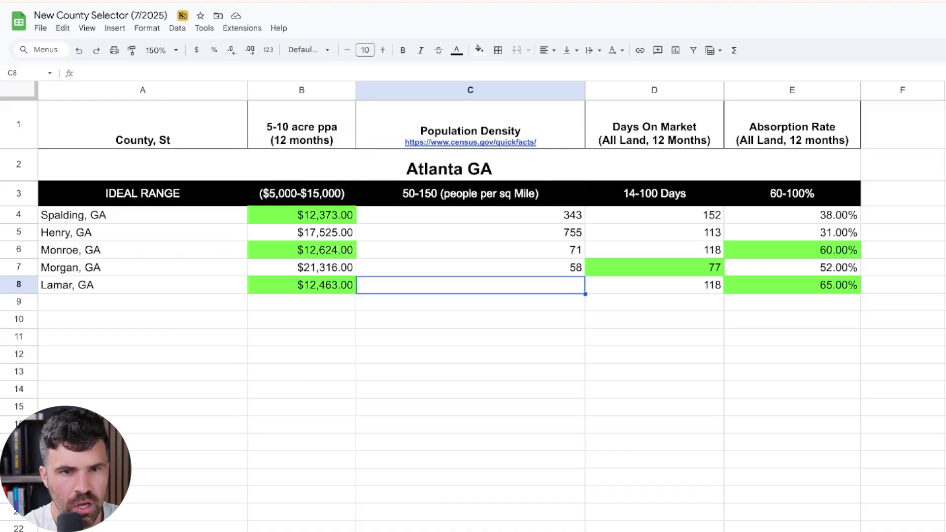
text(101)
click(470, 355)
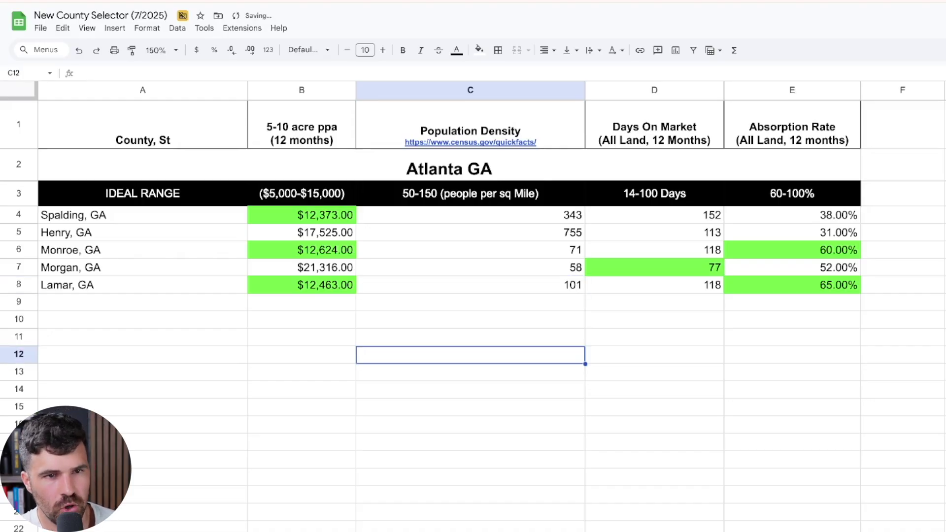
drag(543, 215, 793, 233)
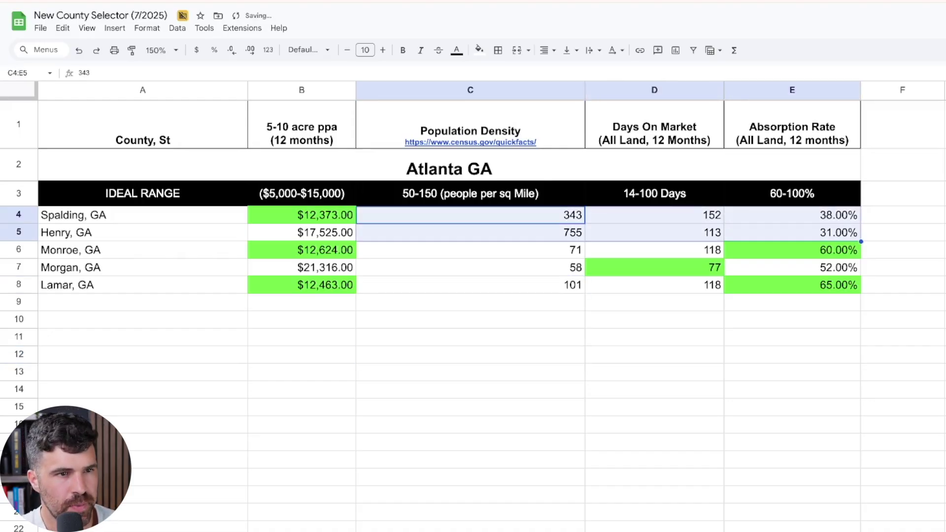
drag(655, 407, 654, 390)
click(143, 233)
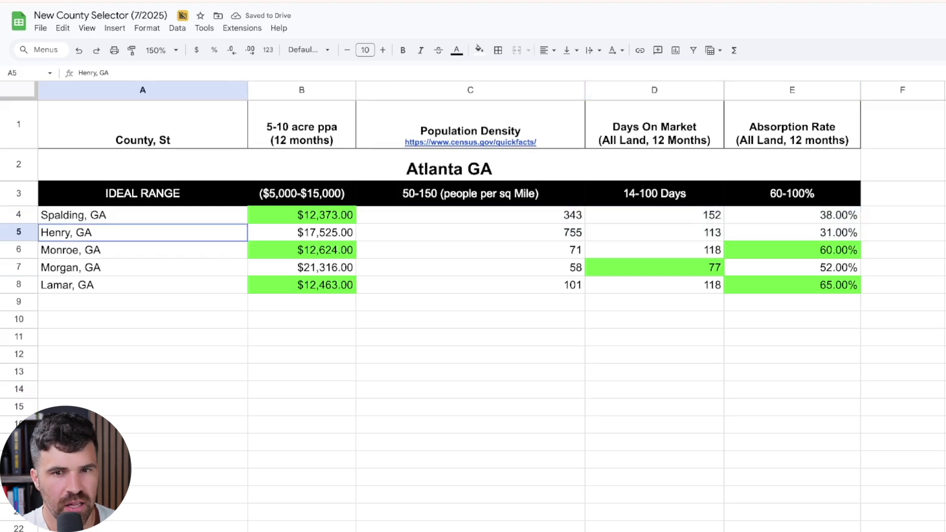
drag(143, 233, 792, 233)
click(945, 250)
click(903, 232)
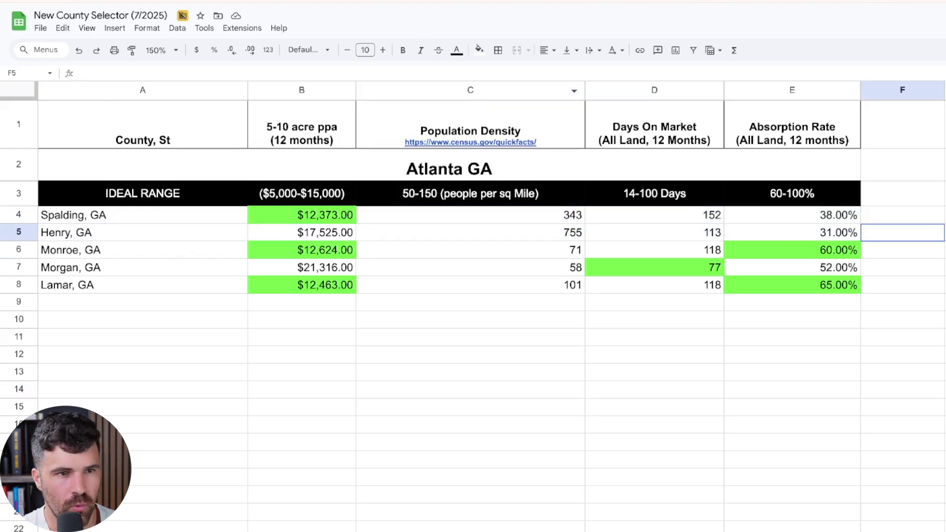
- Fill Henry County's row, cells A5 to E5, with the palest orange
drag(143, 233, 793, 233)
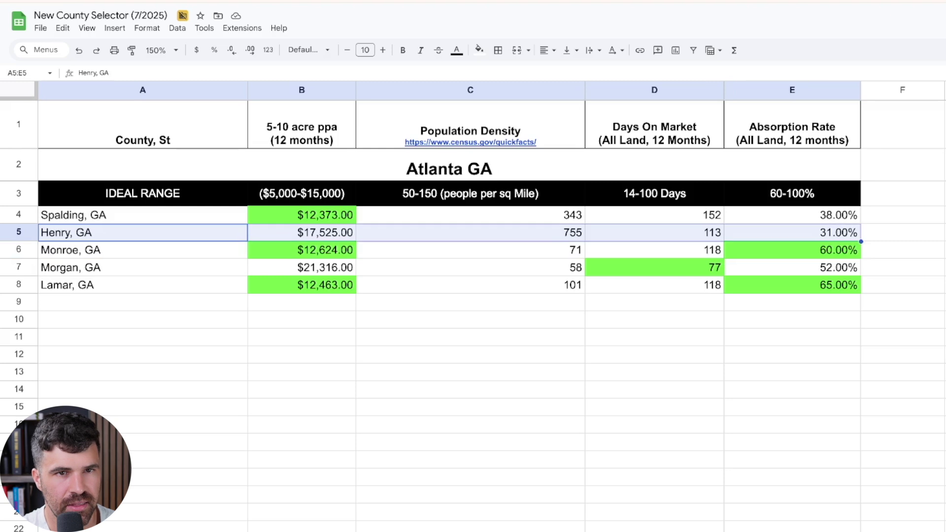
click(479, 50)
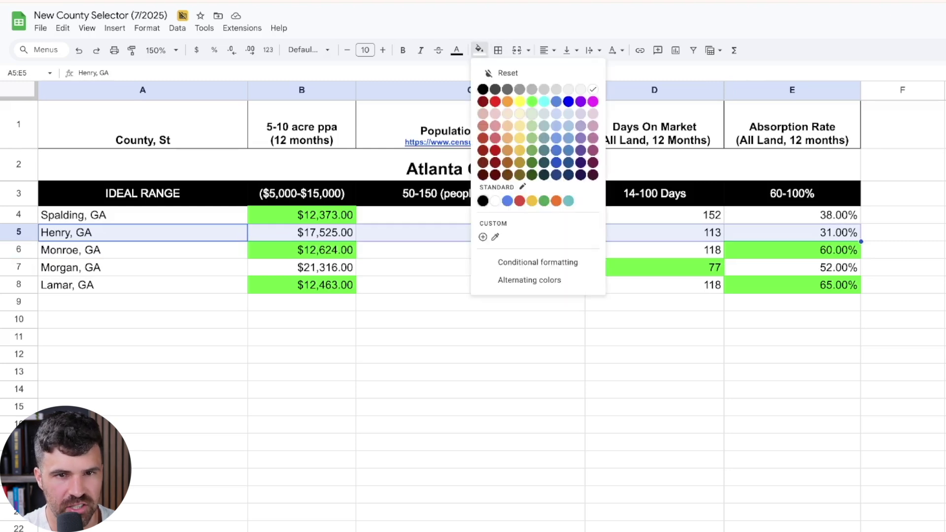
click(507, 114)
click(792, 354)
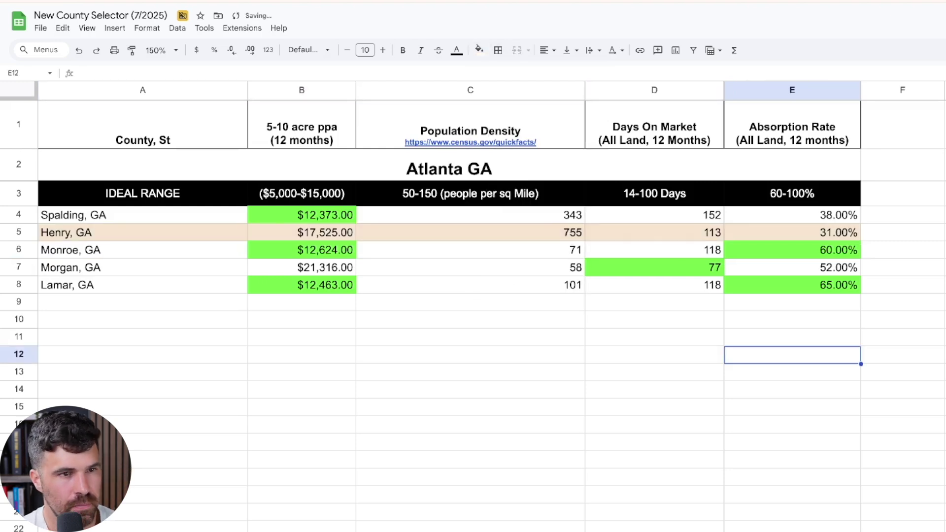
- Fill Spalding County's row, cells A4 to E4, with the palest yellow
drag(142, 215, 792, 216)
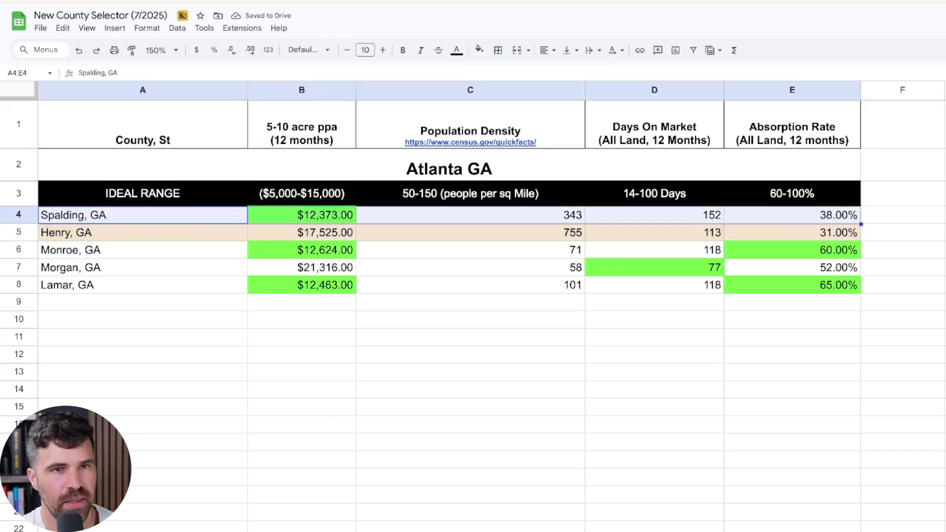
click(479, 50)
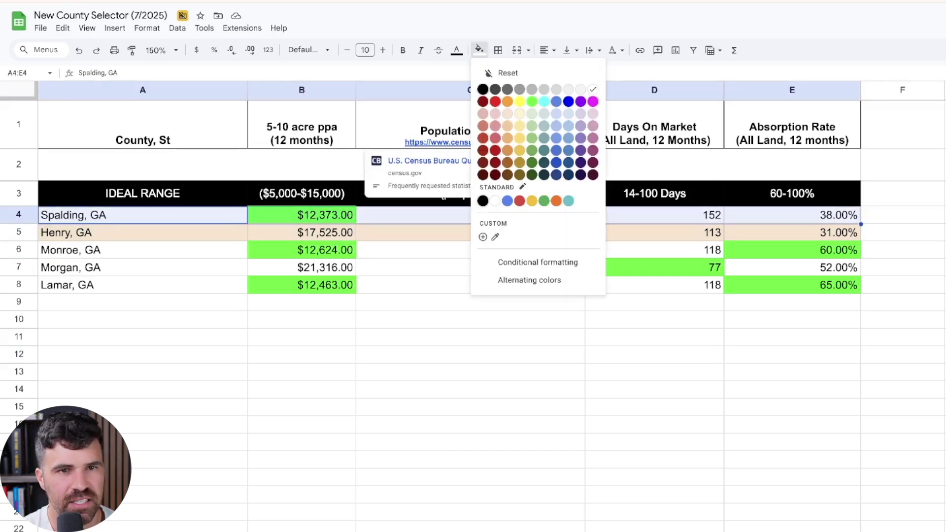
click(520, 113)
click(654, 337)
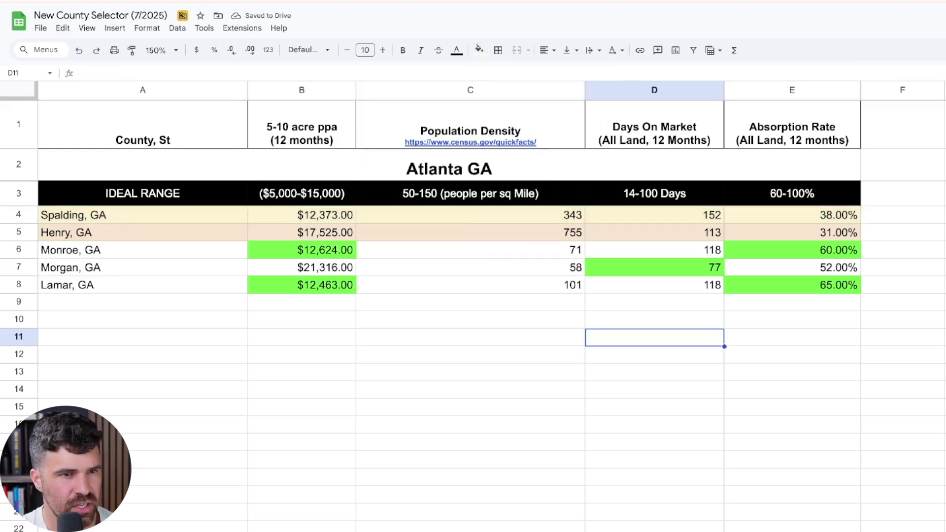
- Mark Morgan County's row with an X in cell F7
click(302, 302)
drag(142, 267, 792, 267)
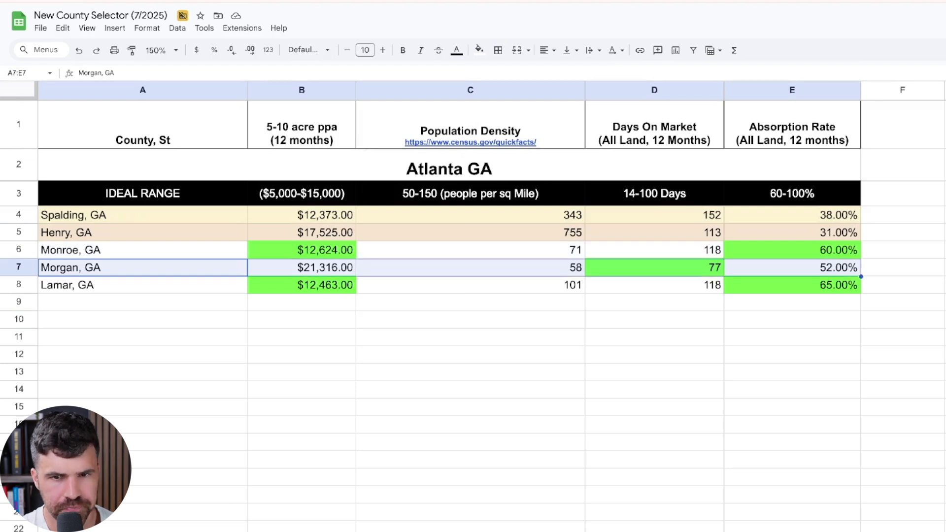
click(655, 337)
click(902, 268)
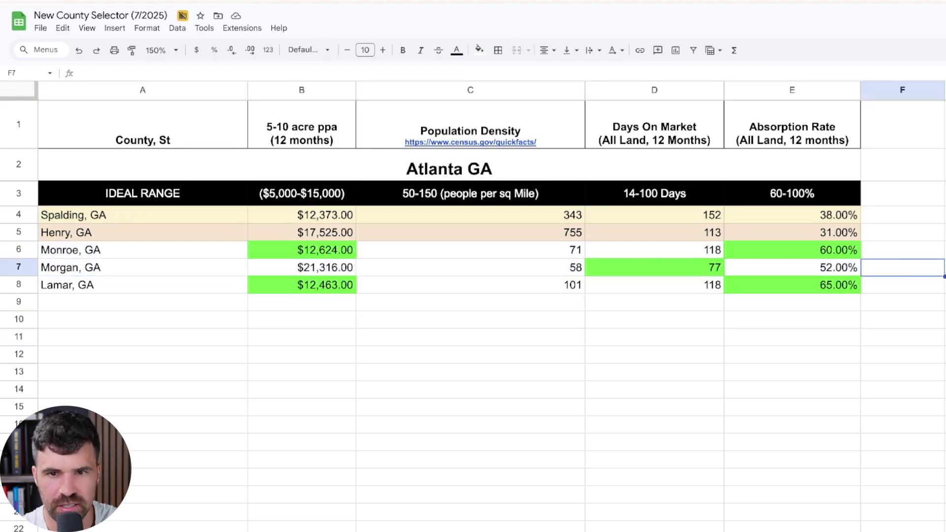
text(X)
- Mark the Spalding and Henry County rows with an X in cells F4 and F5
click(902, 215)
text(X)
key(shift+Down)
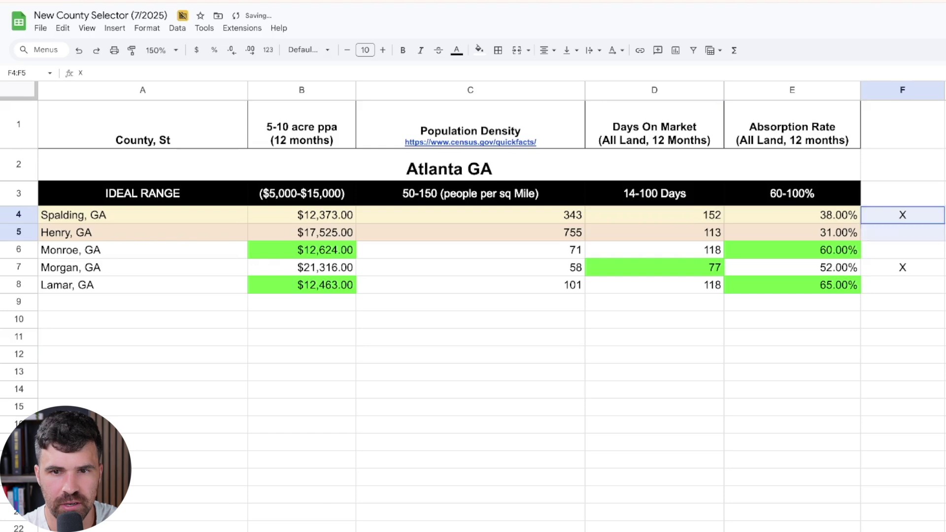
text(X)
key(Down)
text(X)
click(902, 355)
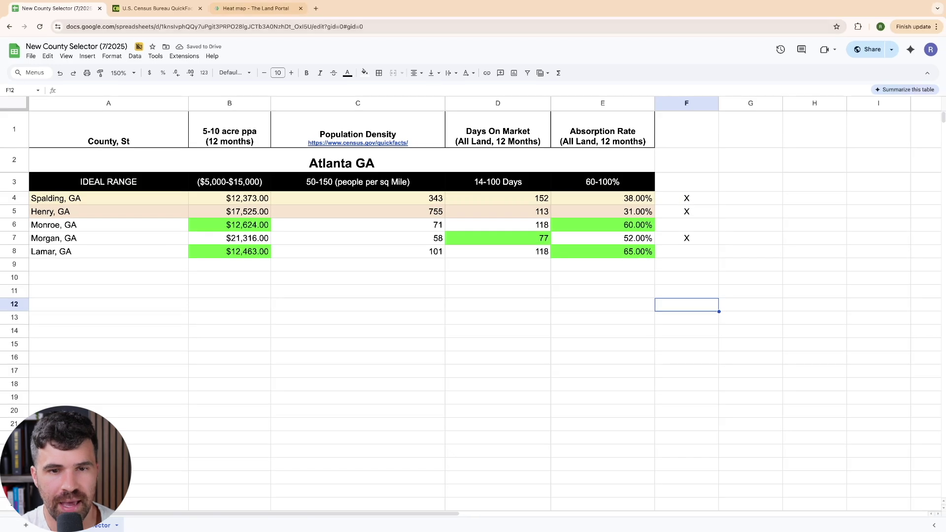
- Switch to the Land Portal heat map and check Crawford County, GA's absorption rate and days on market for all acreages
click(255, 8)
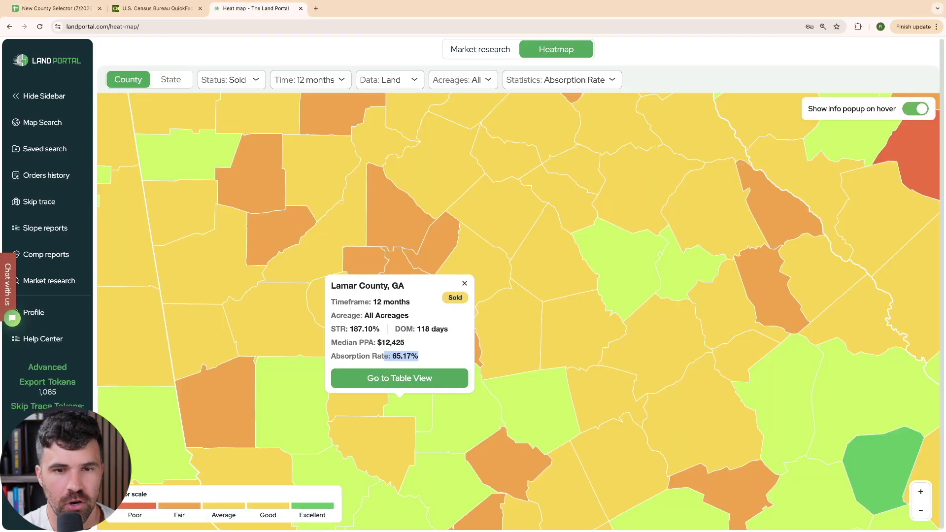
scroll(530, 265, down, 3)
drag(530, 265, 572, 270)
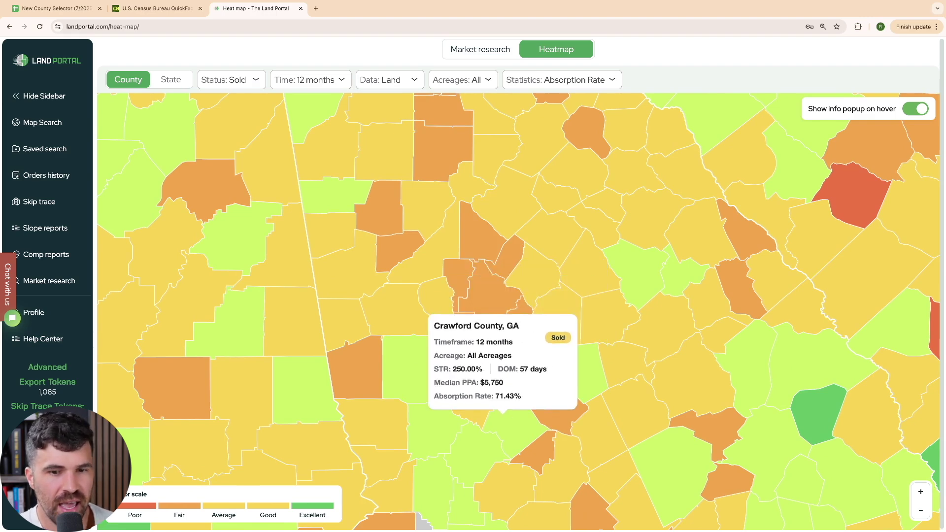
drag(513, 415, 510, 358)
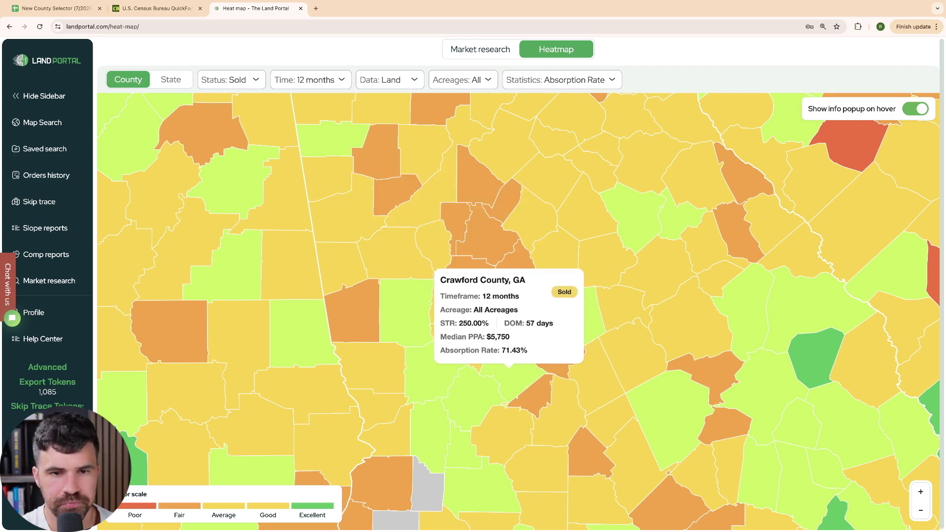
click(509, 369)
drag(528, 327, 498, 327)
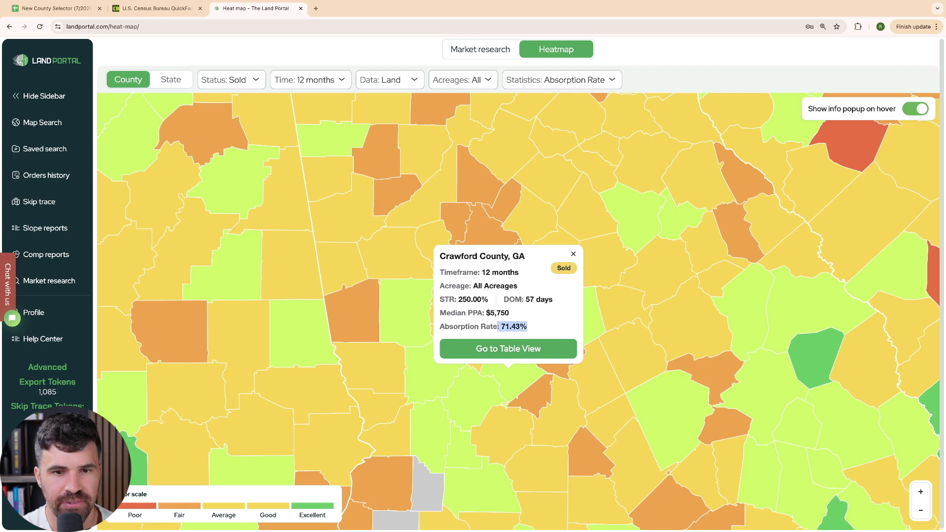
drag(553, 299, 522, 300)
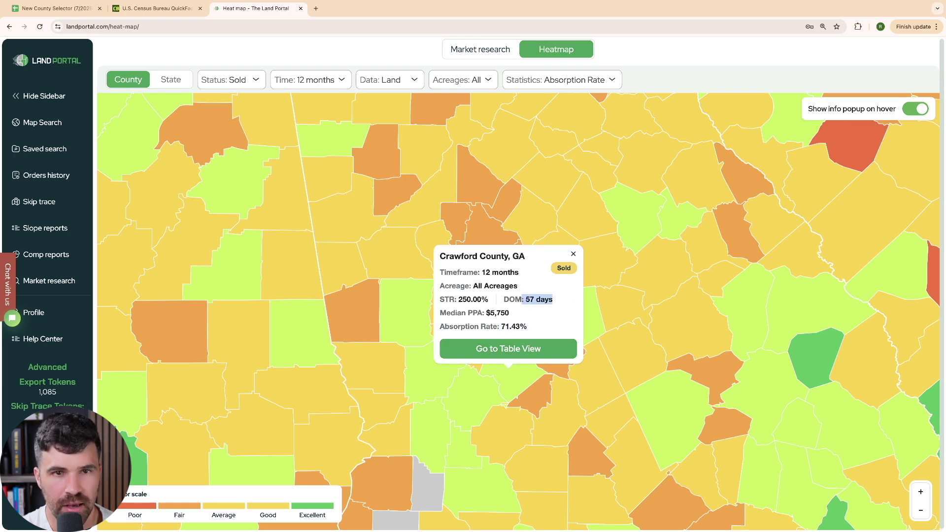
- Filter the heat map to 5-10 acres and check Crawford County's median price per acre, closing its popup when done
click(461, 79)
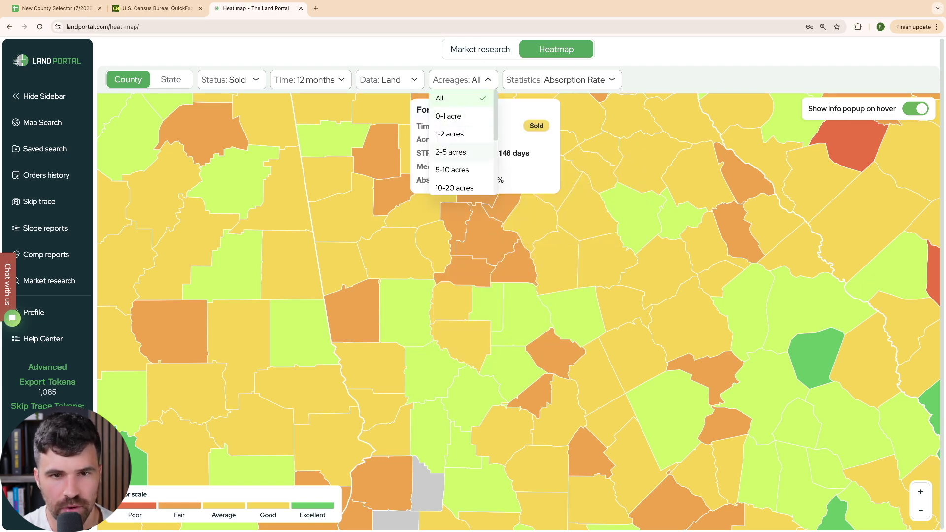
click(452, 169)
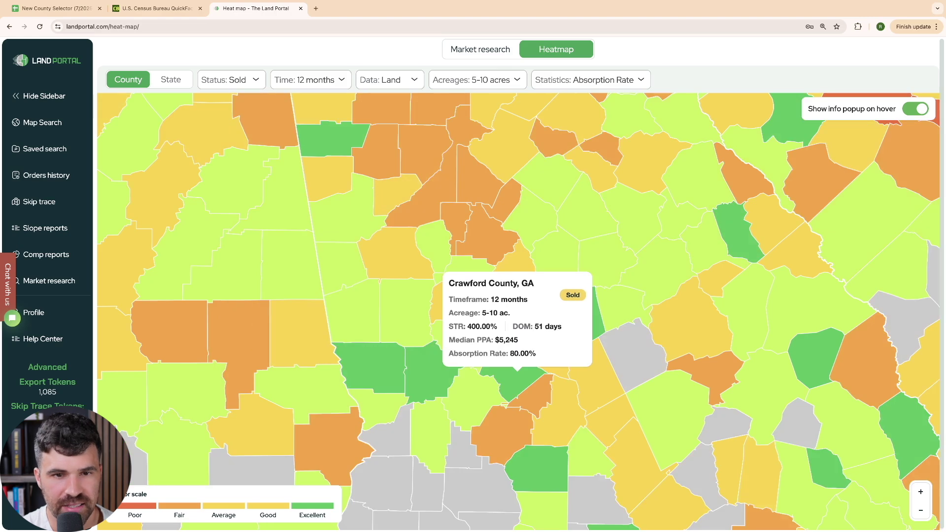
click(518, 377)
drag(504, 316, 519, 316)
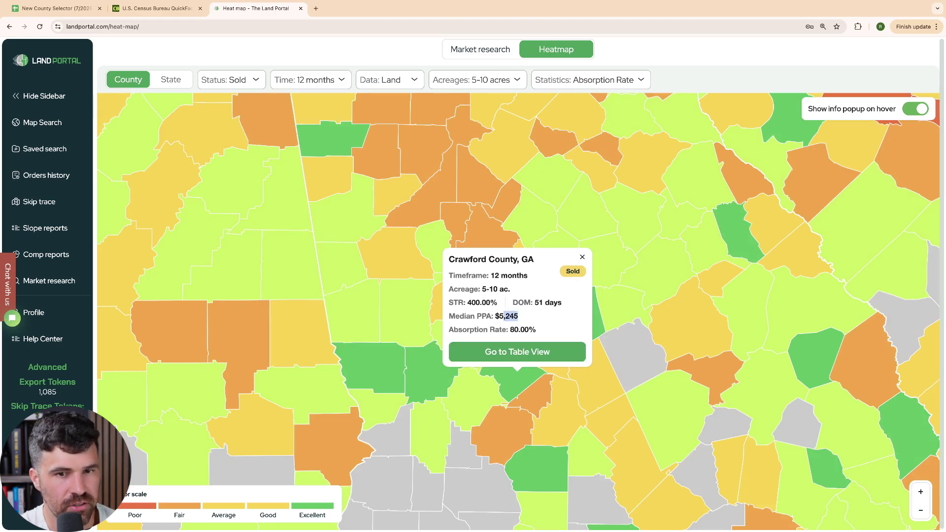
click(518, 317)
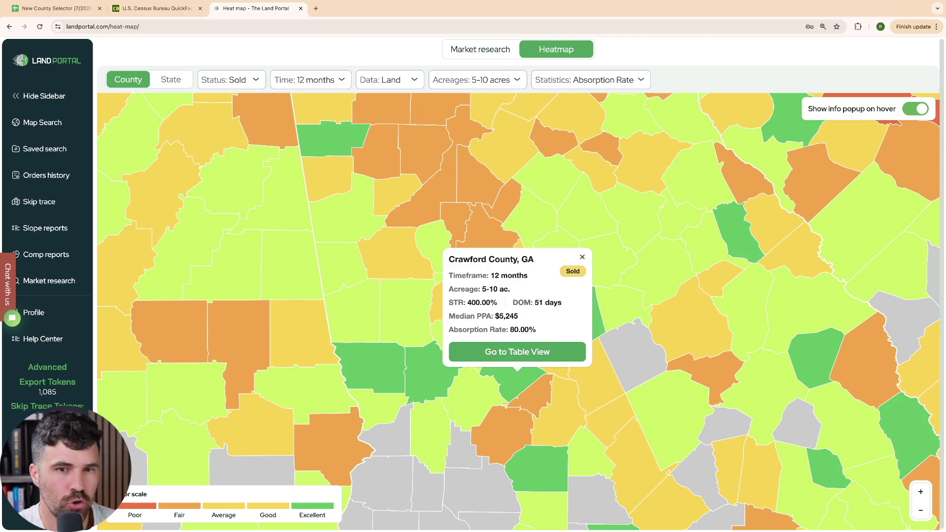
click(582, 257)
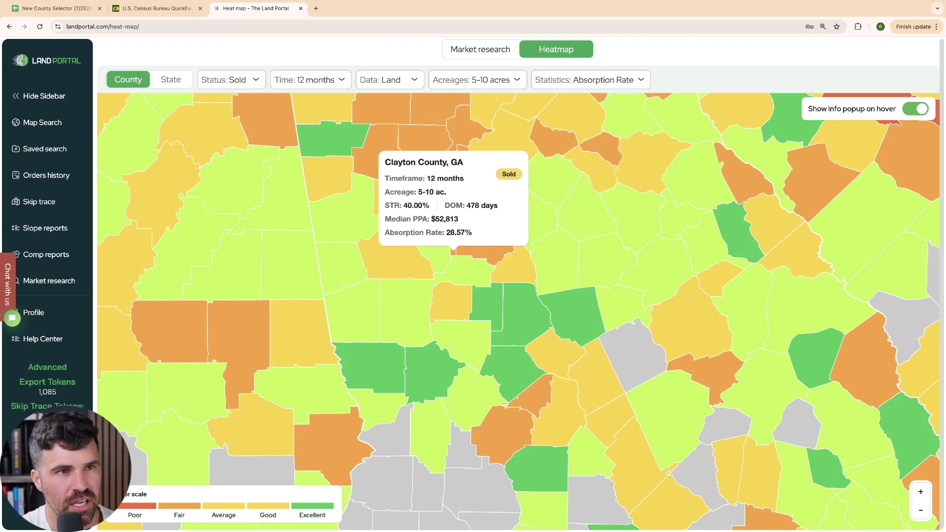
- Return to the county spreadsheet and review the unmarked Lamar and Monroe County rows
click(54, 9)
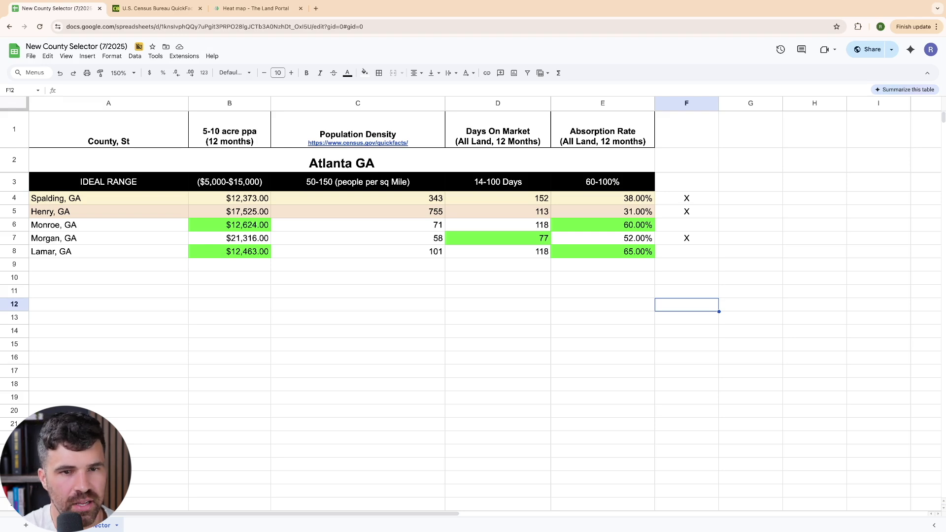
click(15, 251)
click(15, 225)
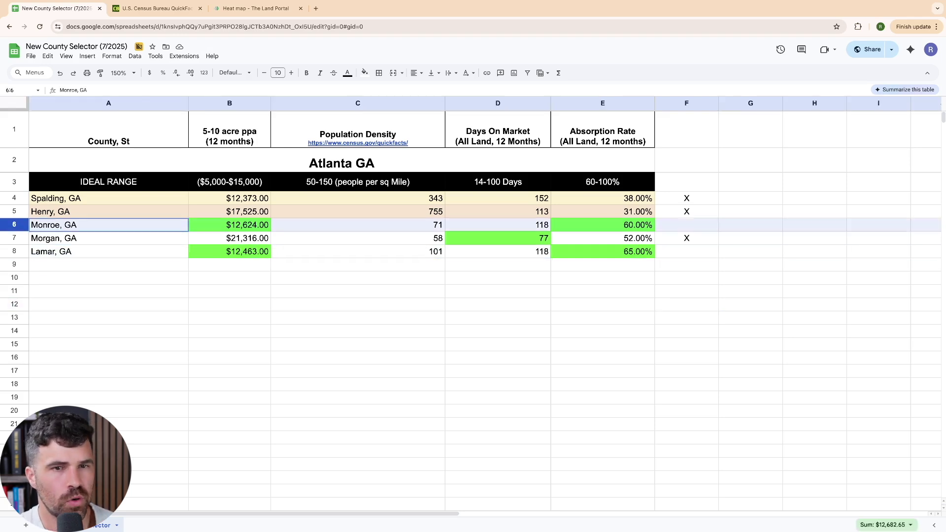
click(498, 291)
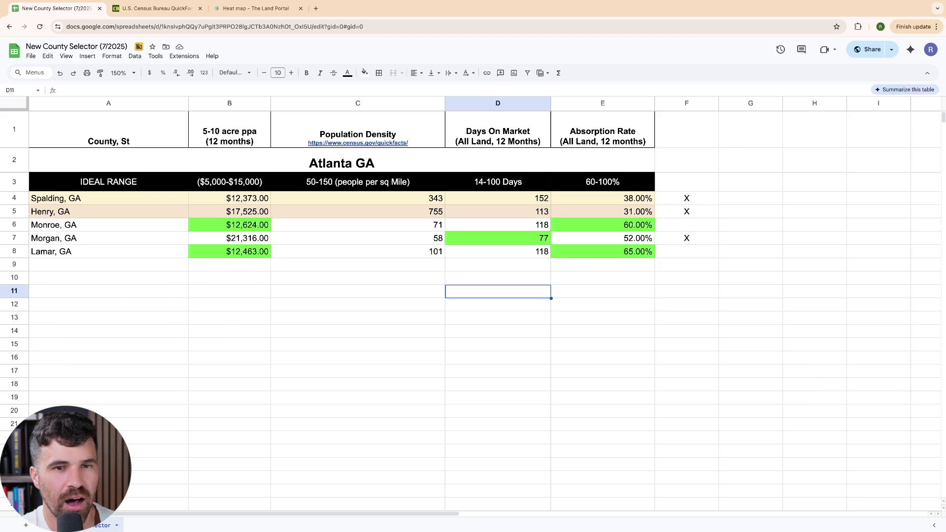